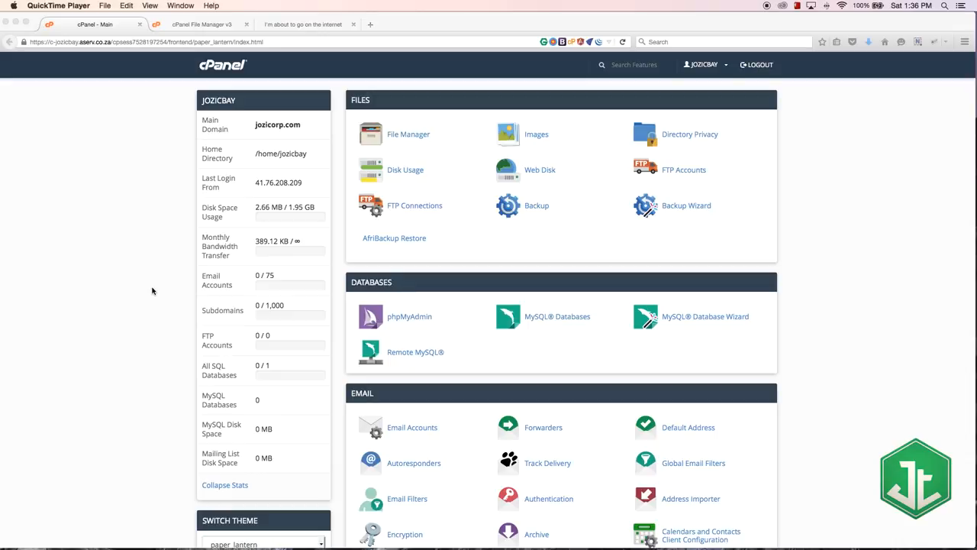
# - Examine the FTP Accounts usage entry in the account statistics
pyautogui.click(74, 255)
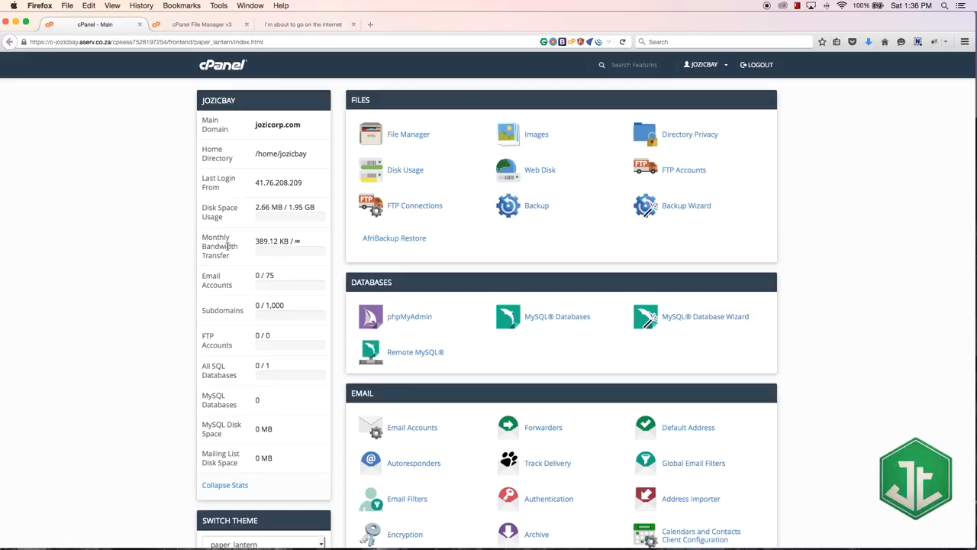
pyautogui.scroll(-1, 229, 305)
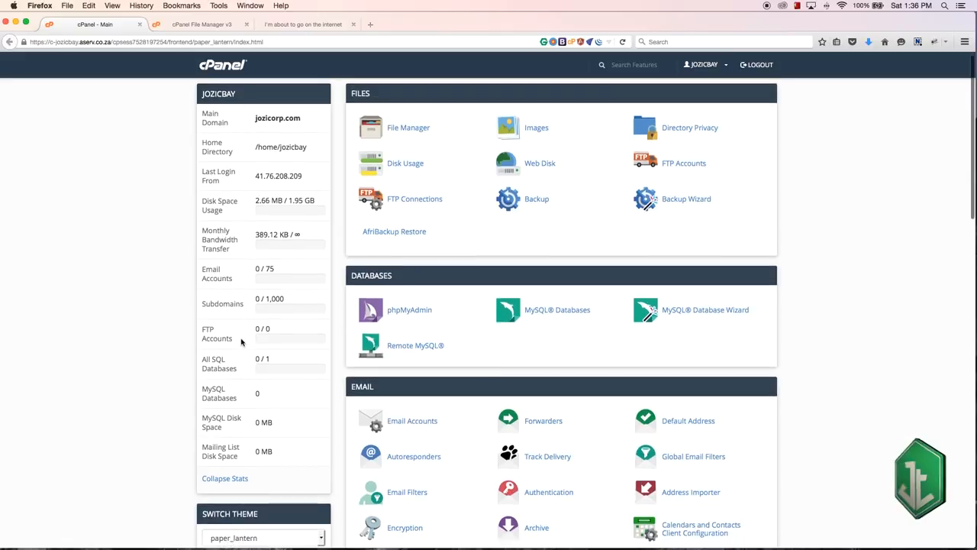
pyautogui.moveTo(259, 341); pyautogui.dragTo(193, 333)
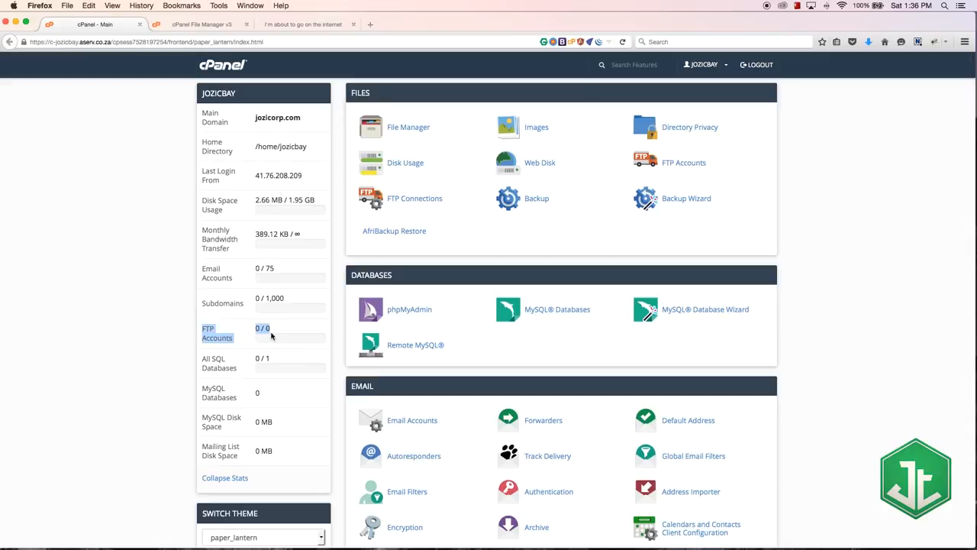
pyautogui.scroll(1, 271, 335)
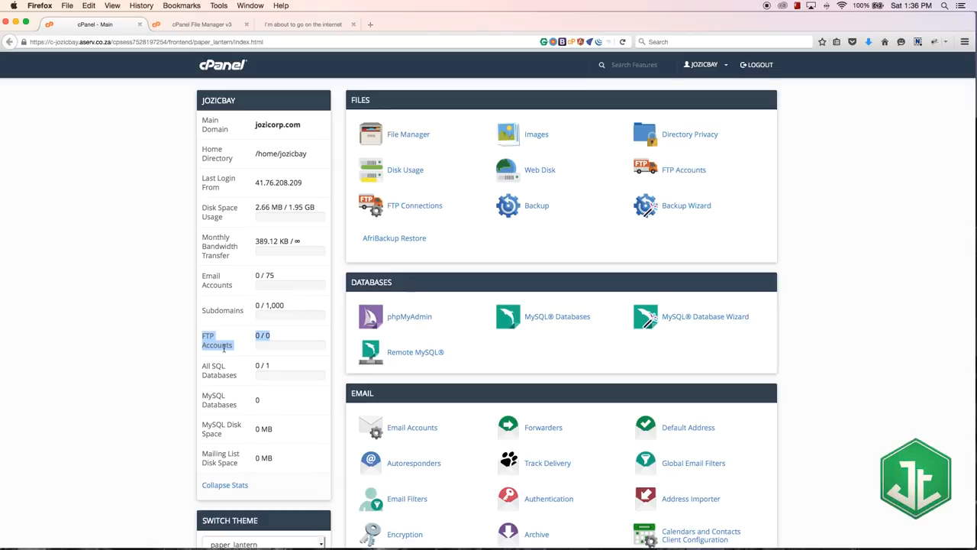
pyautogui.click(181, 351)
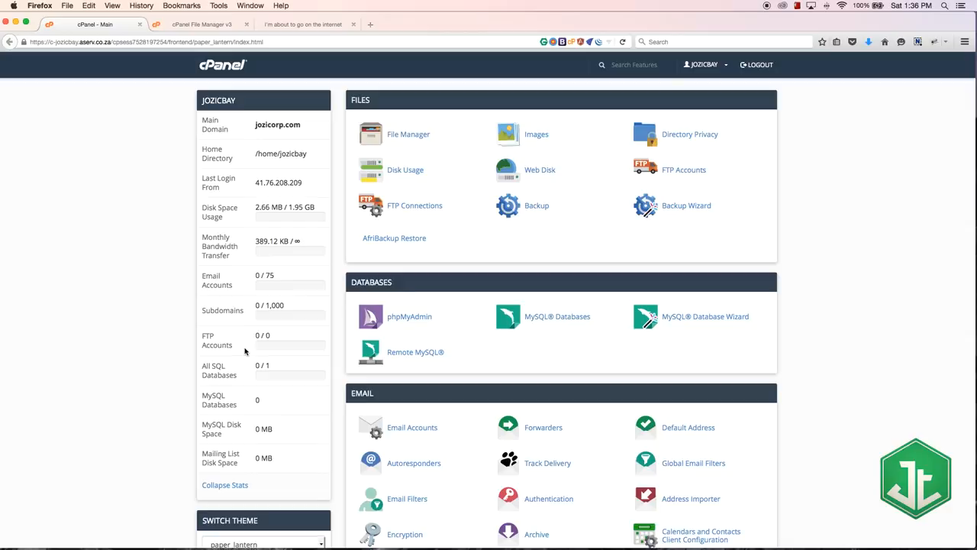
pyautogui.moveTo(237, 347); pyautogui.dragTo(151, 343)
pyautogui.click(152, 343)
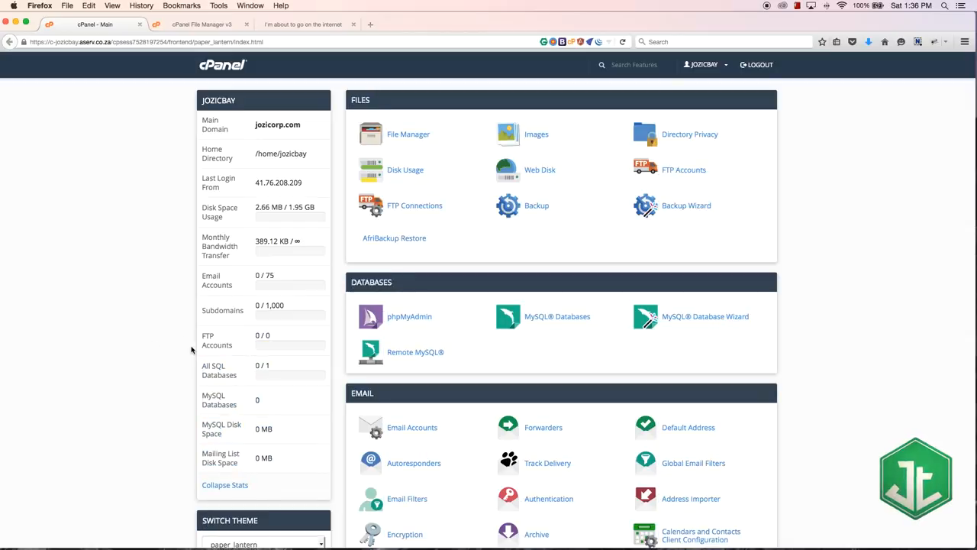
# - Open the FTP Accounts page in a separate browser tab and switch to it
pyautogui.rightClick(675, 174)
pyautogui.click(691, 180)
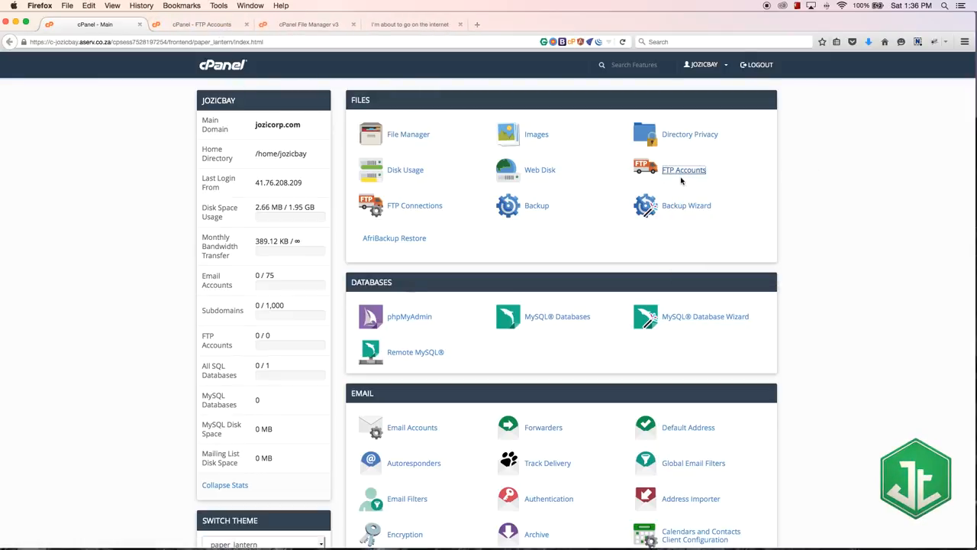
pyautogui.click(200, 24)
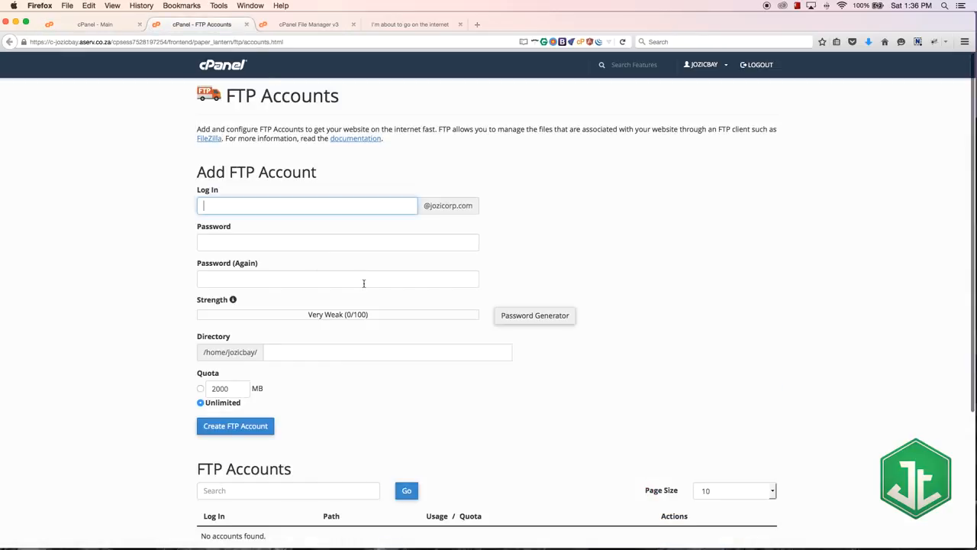
# - Compare the Add FTP Account form with the FTP Accounts usage entry on the main cPanel page
pyautogui.click(100, 25)
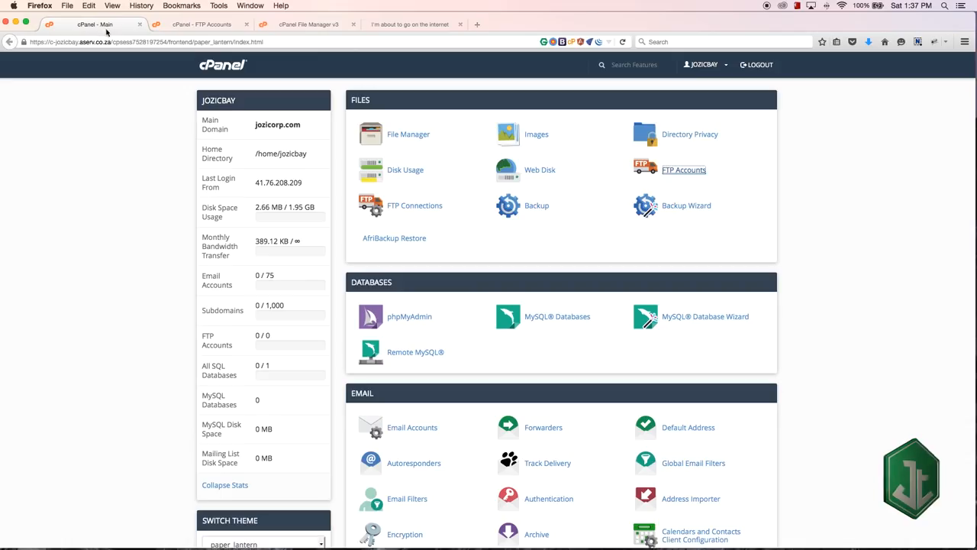
pyautogui.click(193, 25)
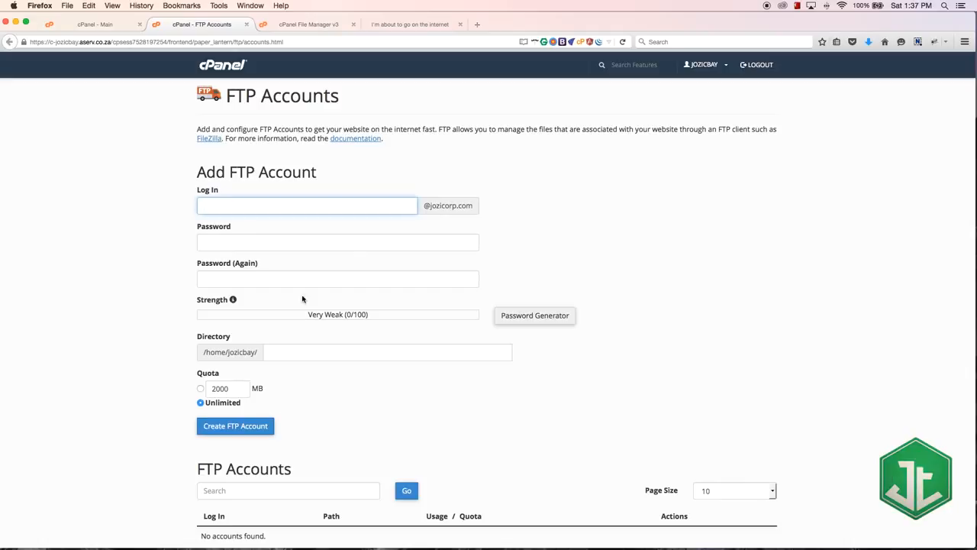
pyautogui.click(150, 292)
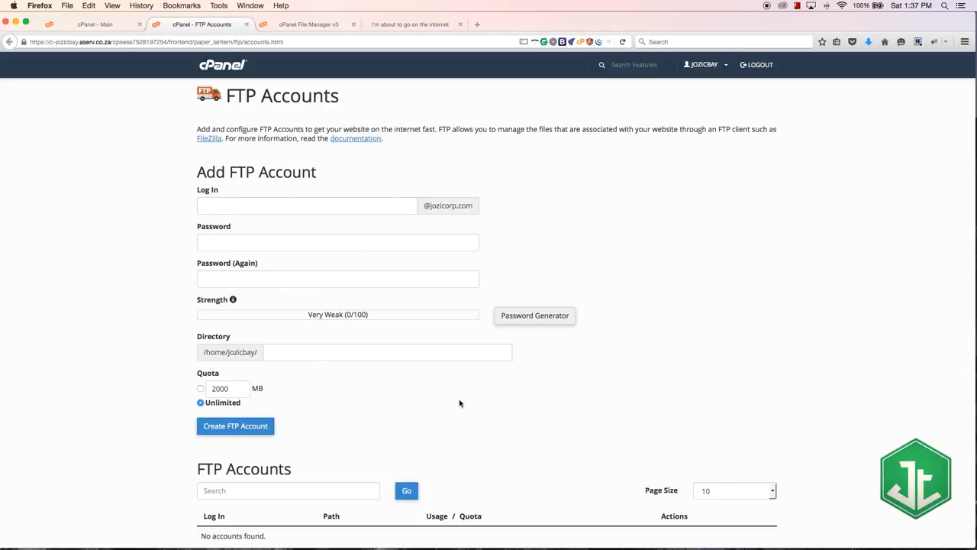
pyautogui.moveTo(460, 403); pyautogui.dragTo(175, 270)
pyautogui.click(176, 245)
pyautogui.moveTo(197, 172); pyautogui.dragTo(278, 374)
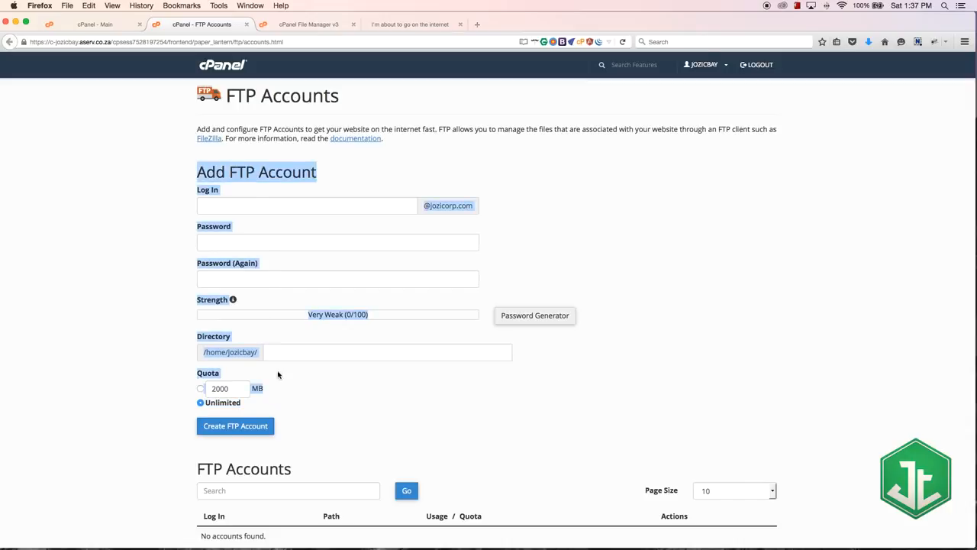
pyautogui.click(81, 25)
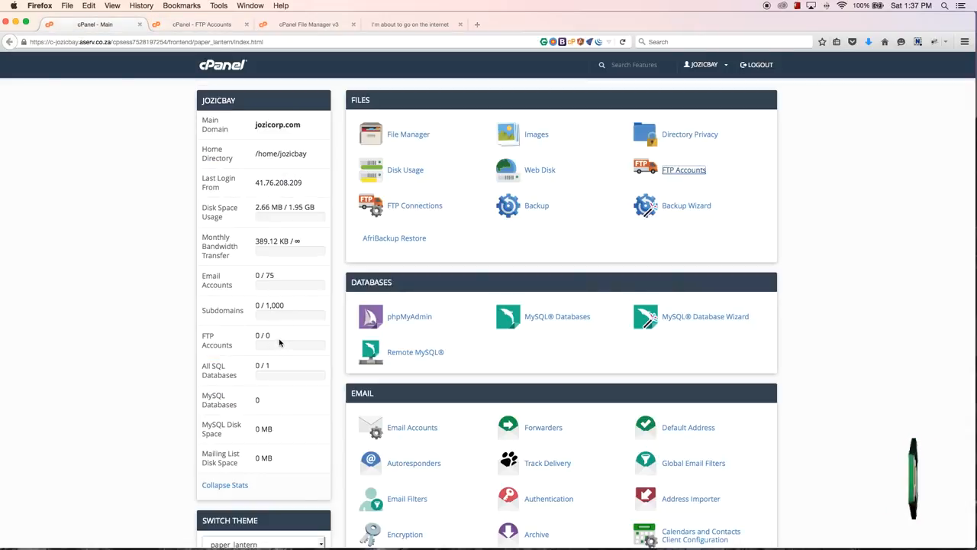
pyautogui.moveTo(279, 343); pyautogui.dragTo(200, 334)
pyautogui.click(210, 25)
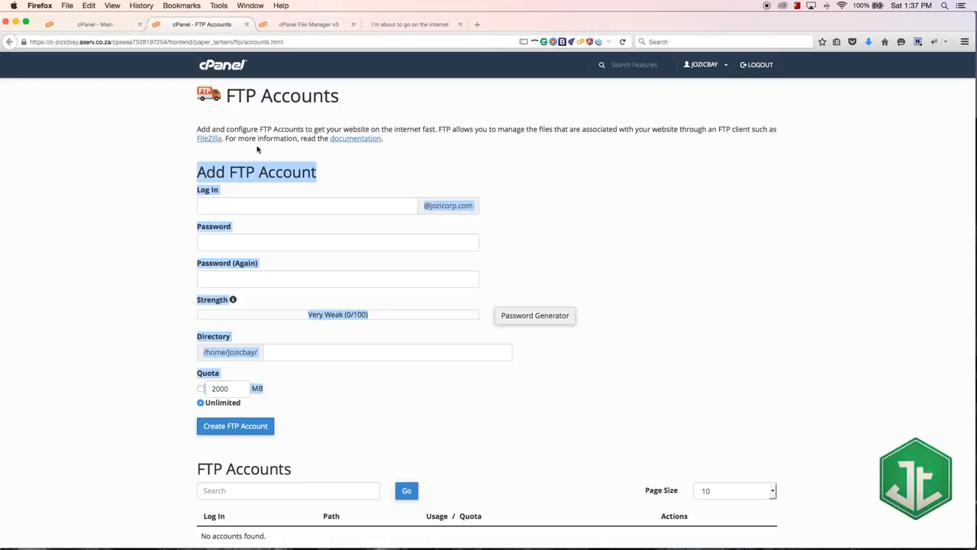
pyautogui.click(155, 228)
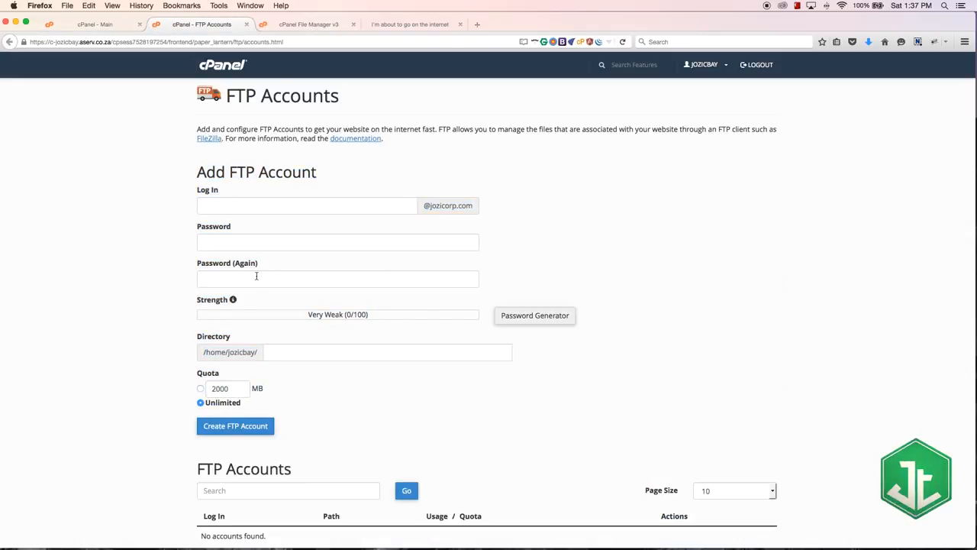
# - Enter the account holder's first name as the login for the new FTP account at jozicorp.com
pyautogui.click(248, 211)
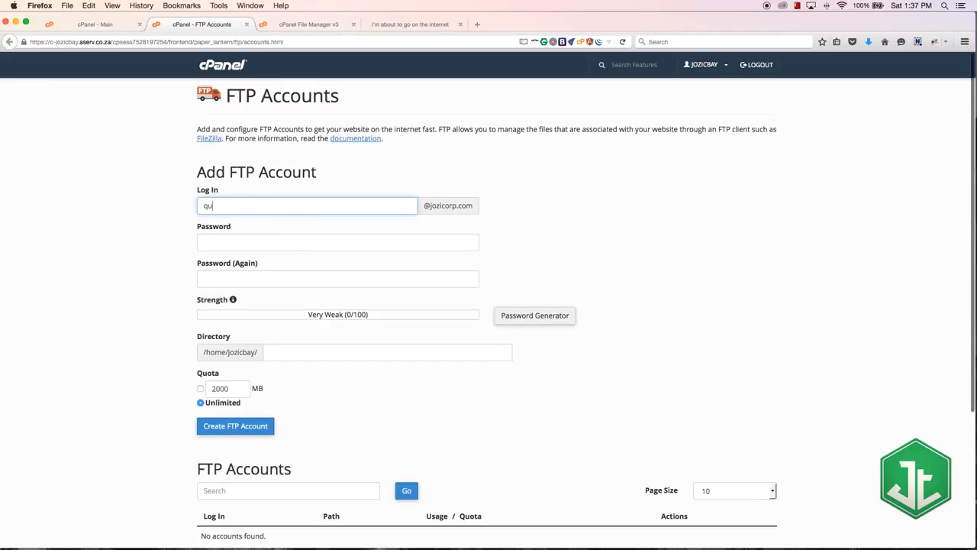
pyautogui.write('quentin')
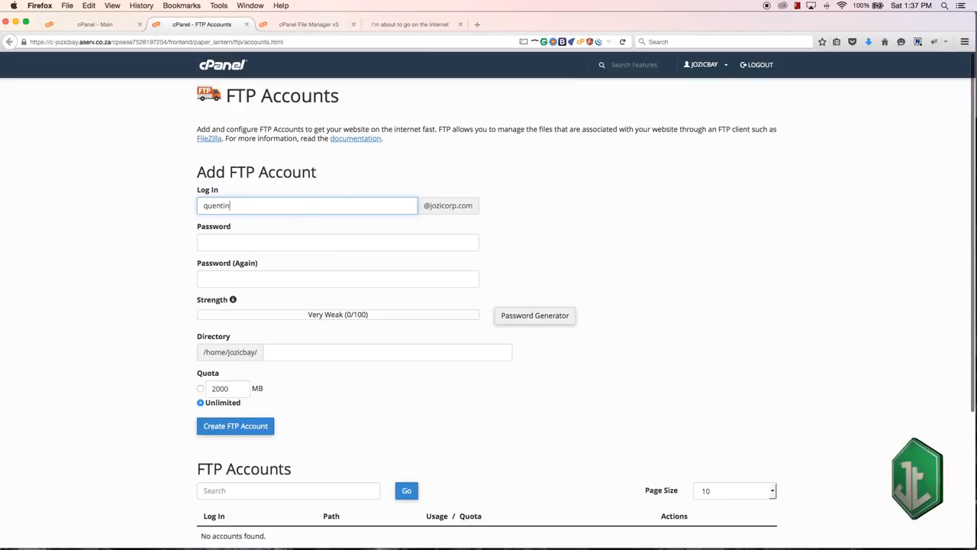
pyautogui.moveTo(233, 205); pyautogui.dragTo(100, 244)
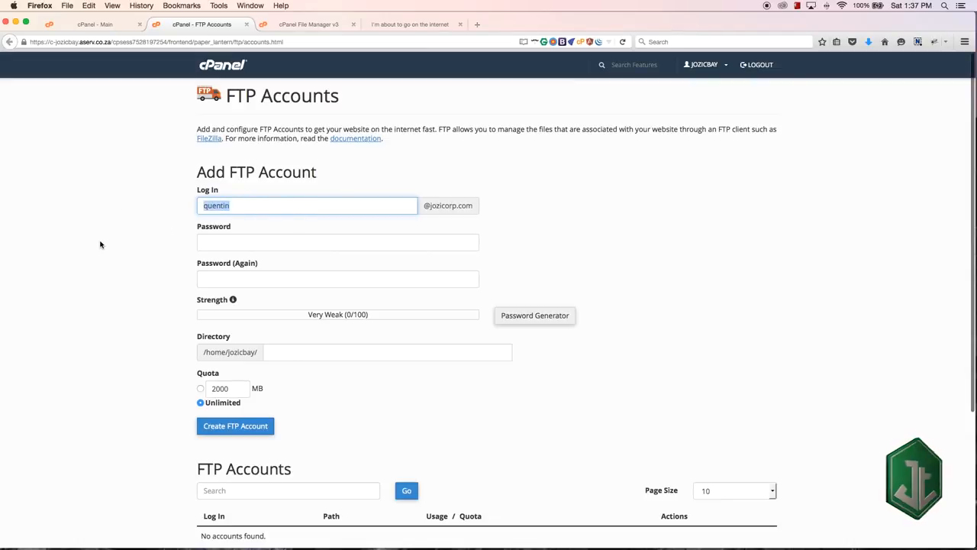
pyautogui.click(137, 243)
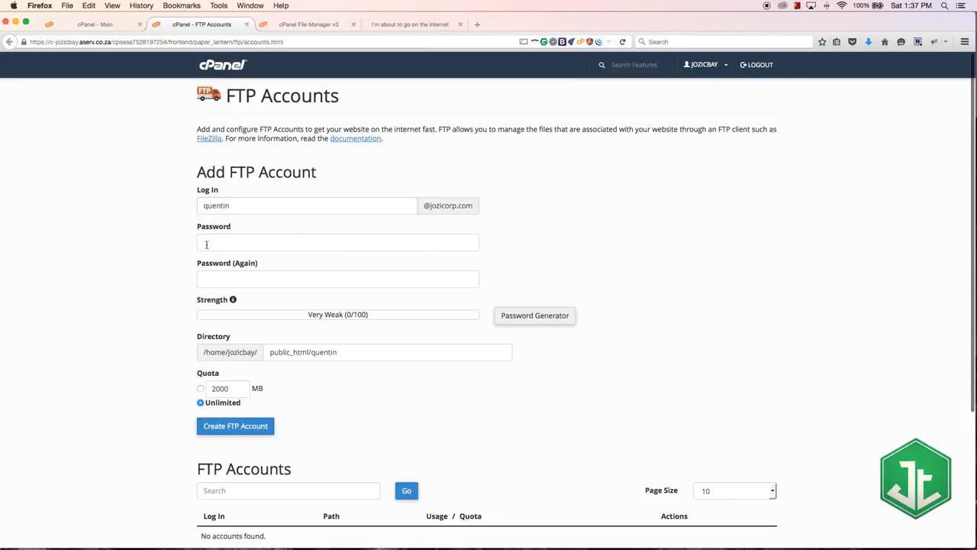
# - Generate a password for the new FTP account, copy it, confirm it is stored safely, and apply it to both password fields
pyautogui.click(219, 245)
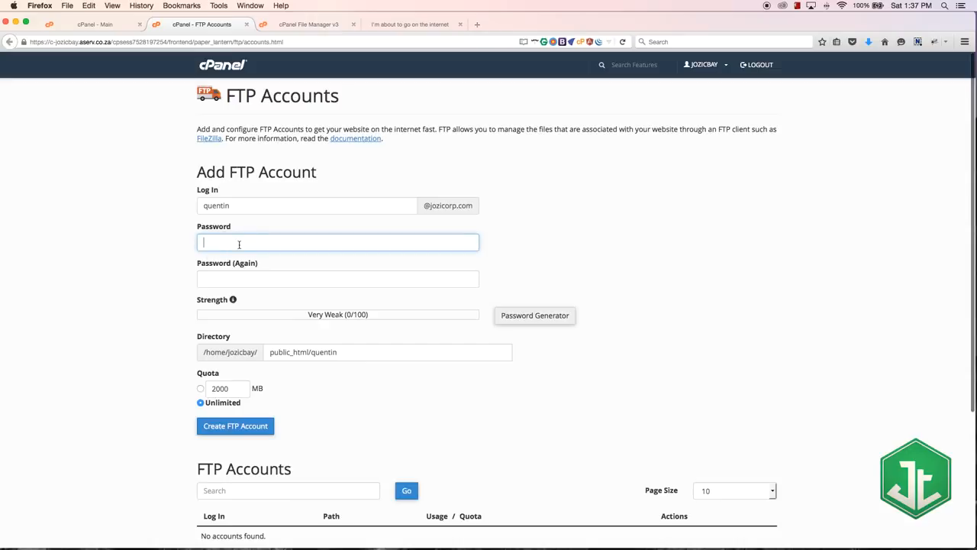
pyautogui.click(540, 316)
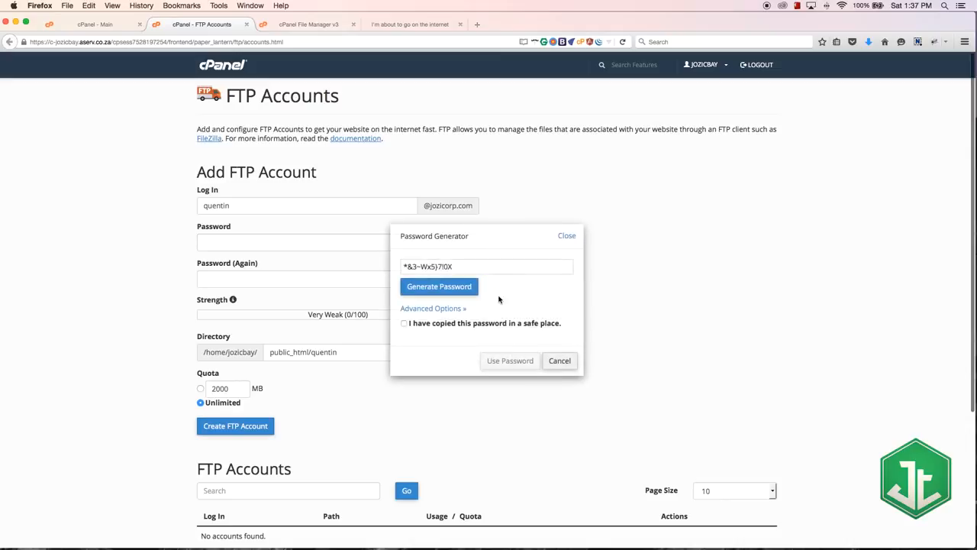
pyautogui.click(489, 267)
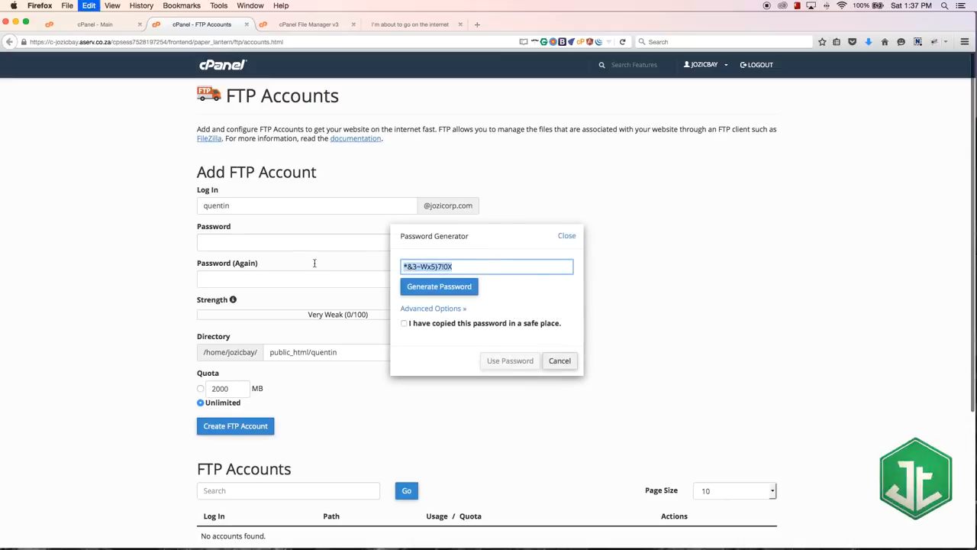
pyautogui.click(411, 325)
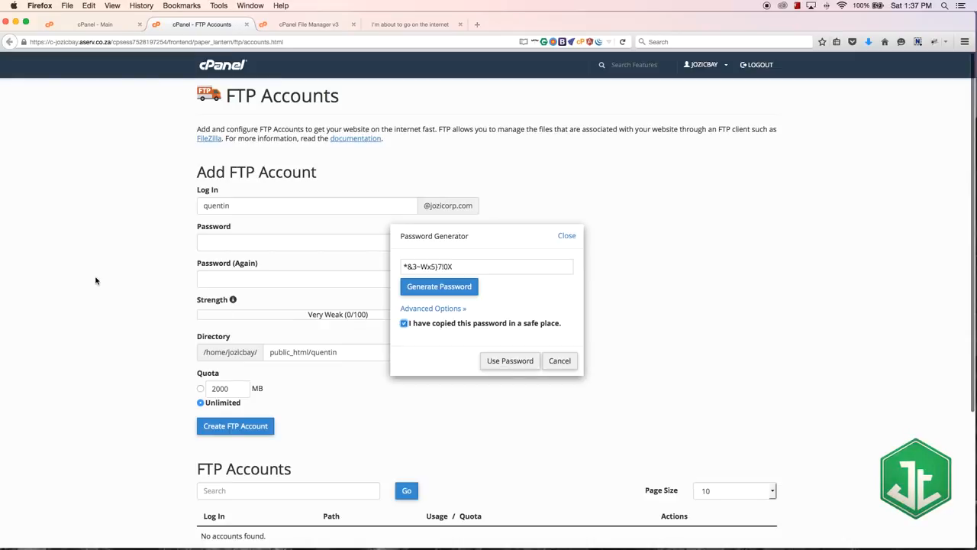
pyautogui.click(491, 361)
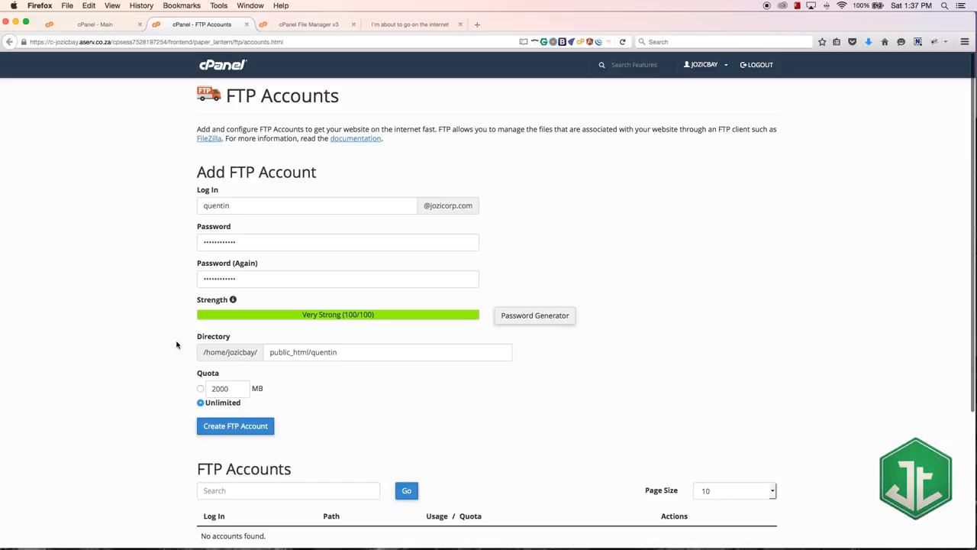
# - Examine the new FTP account's directory path under public_html and its quota setting
pyautogui.scroll(-1, 176, 344)
pyautogui.moveTo(192, 322); pyautogui.dragTo(261, 391)
pyautogui.click(352, 375)
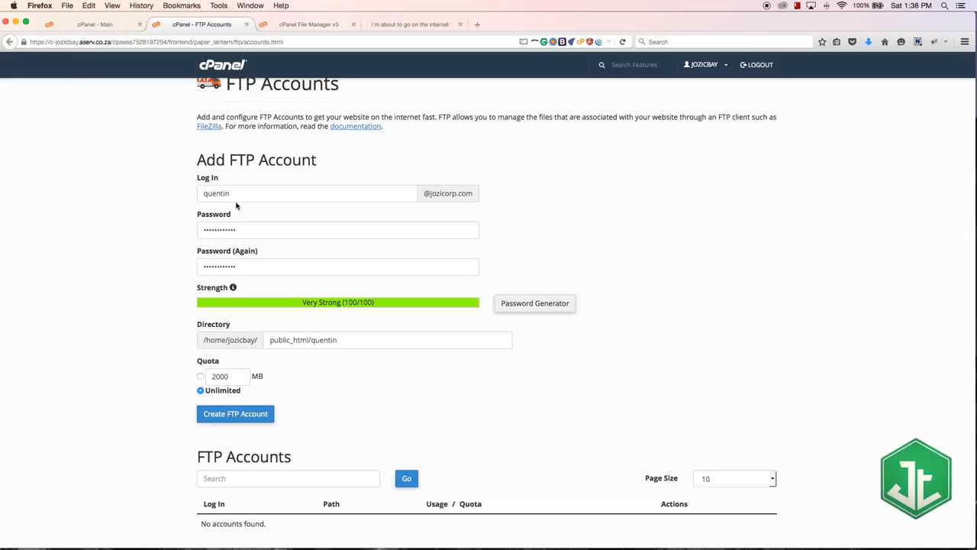
pyautogui.scroll(-1, 237, 205)
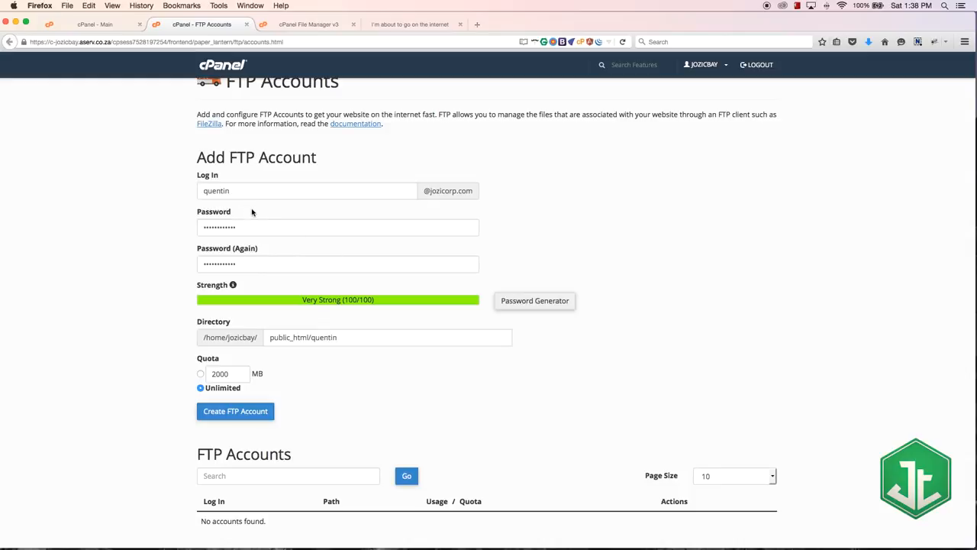
pyautogui.click(355, 337)
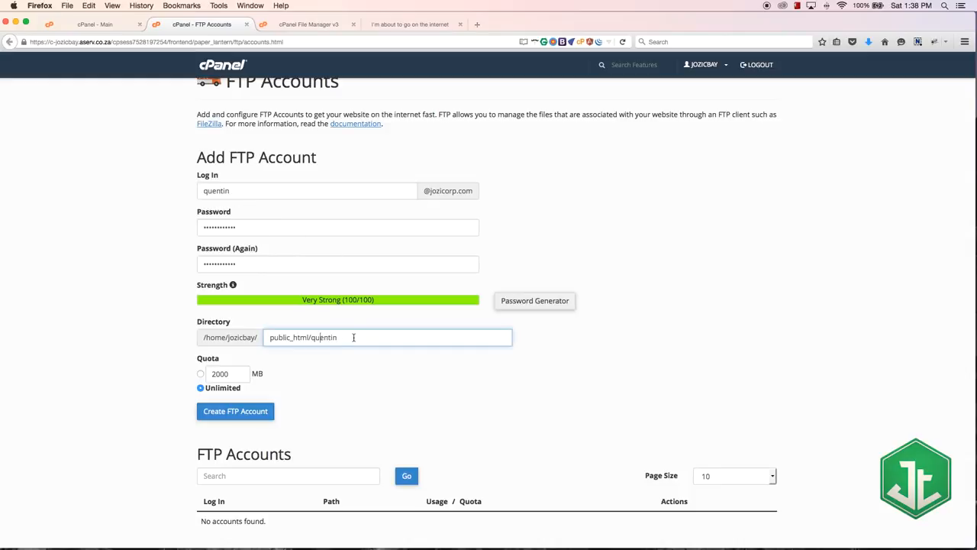
pyautogui.doubleClick(331, 337)
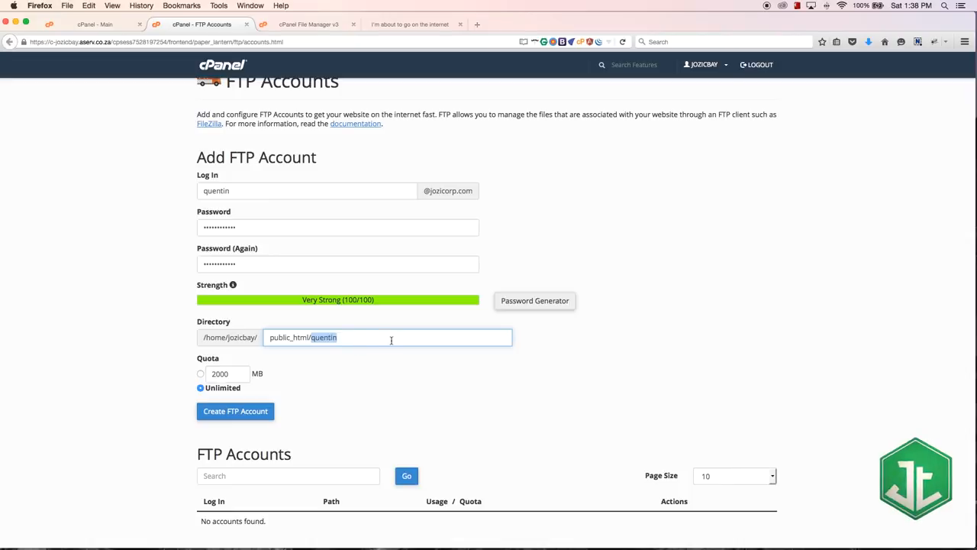
pyautogui.moveTo(404, 338); pyautogui.dragTo(237, 334)
pyautogui.click(342, 369)
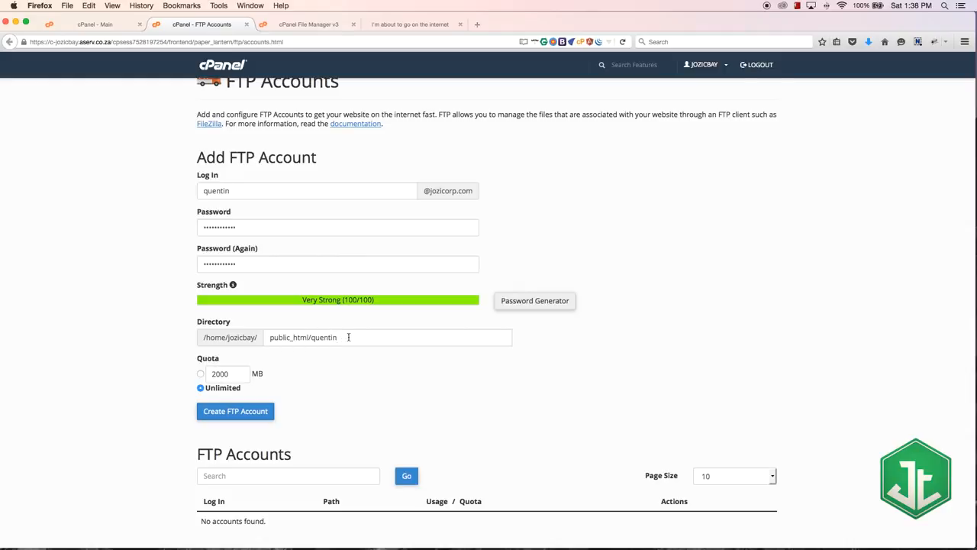
pyautogui.click(387, 339)
pyautogui.moveTo(334, 338); pyautogui.dragTo(309, 337)
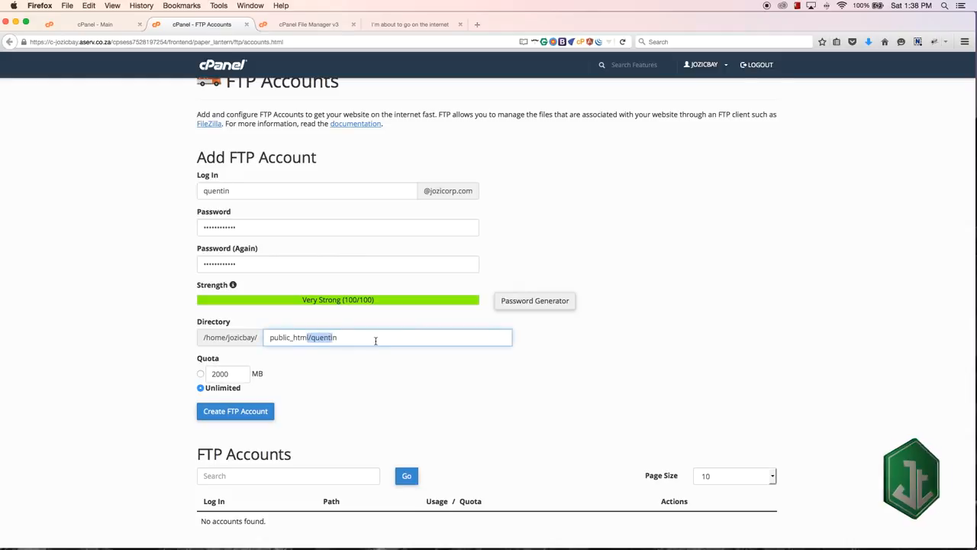
pyautogui.click(375, 340)
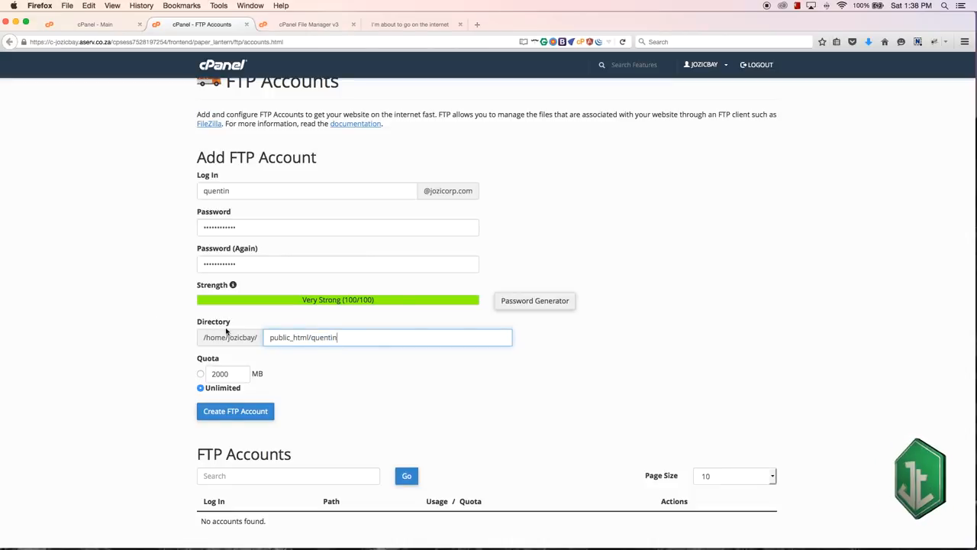
# - Try a 2000 MB quota for the new FTP account, and set the quota back to Unlimited
pyautogui.scroll(-1, 191, 359)
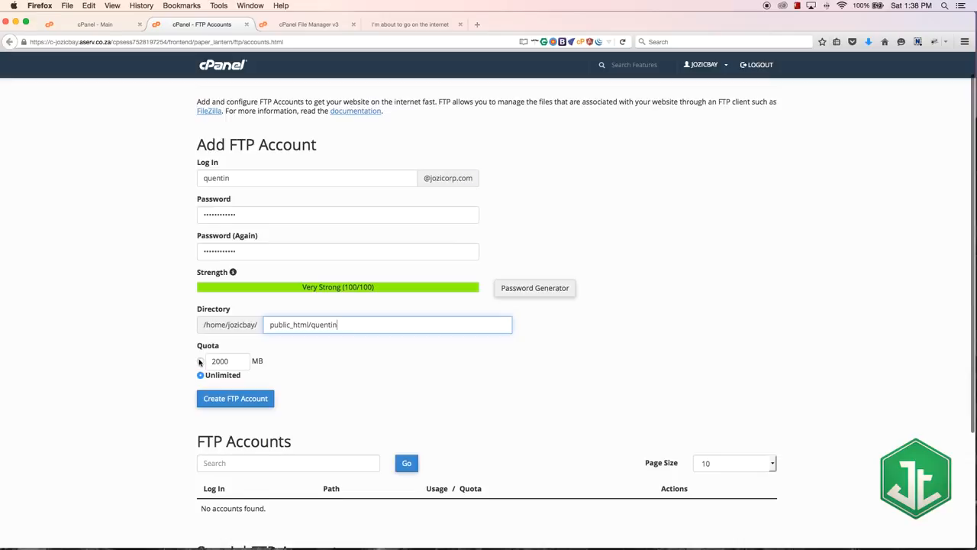
pyautogui.click(200, 361)
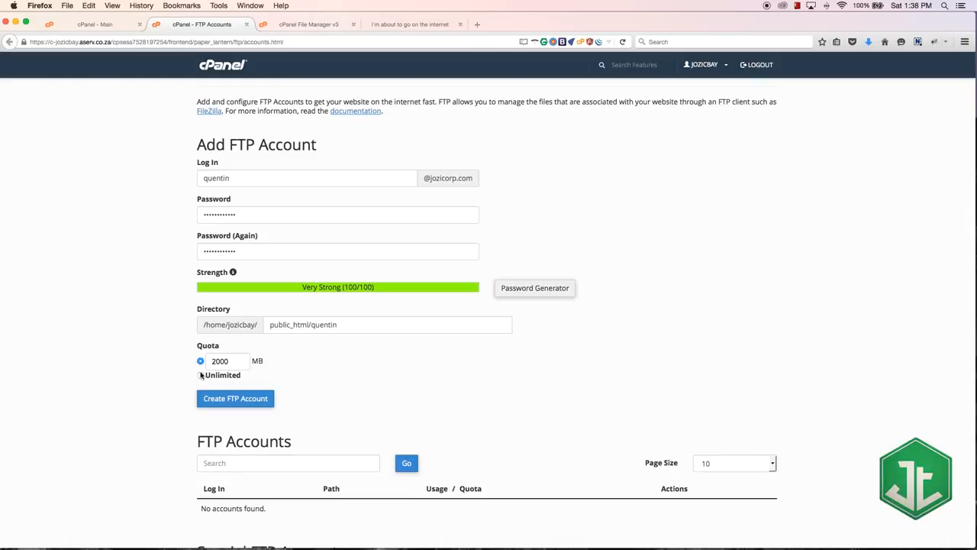
pyautogui.moveTo(233, 364); pyautogui.dragTo(153, 364)
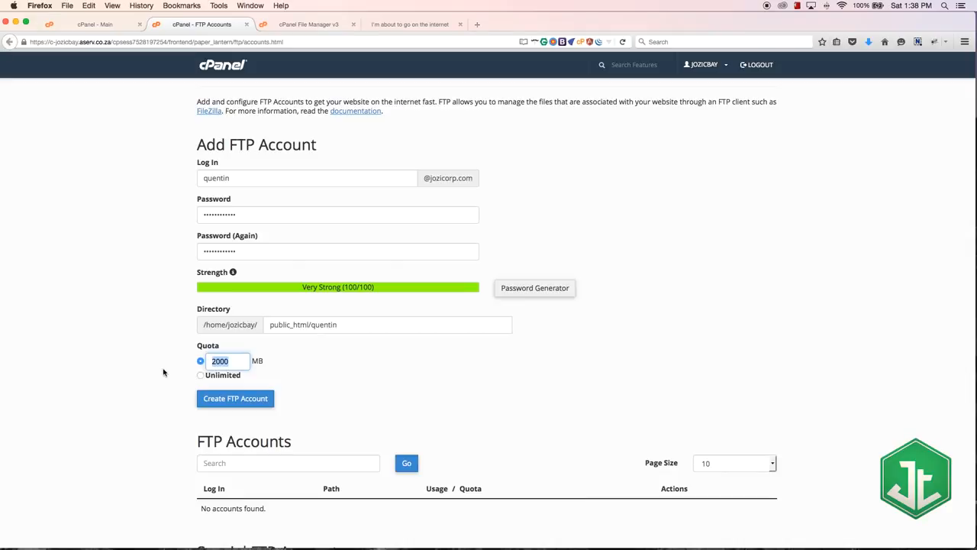
pyautogui.click(199, 376)
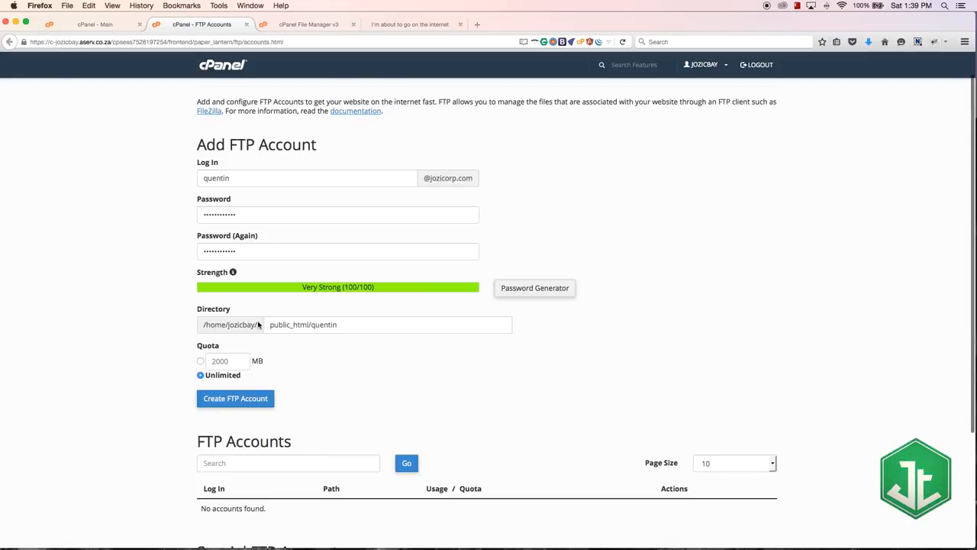
# - Try to create the FTP account, and check the FTP account allotment in the statistics on the cPanel main page
pyautogui.scroll(-1, 157, 309)
pyautogui.click(235, 362)
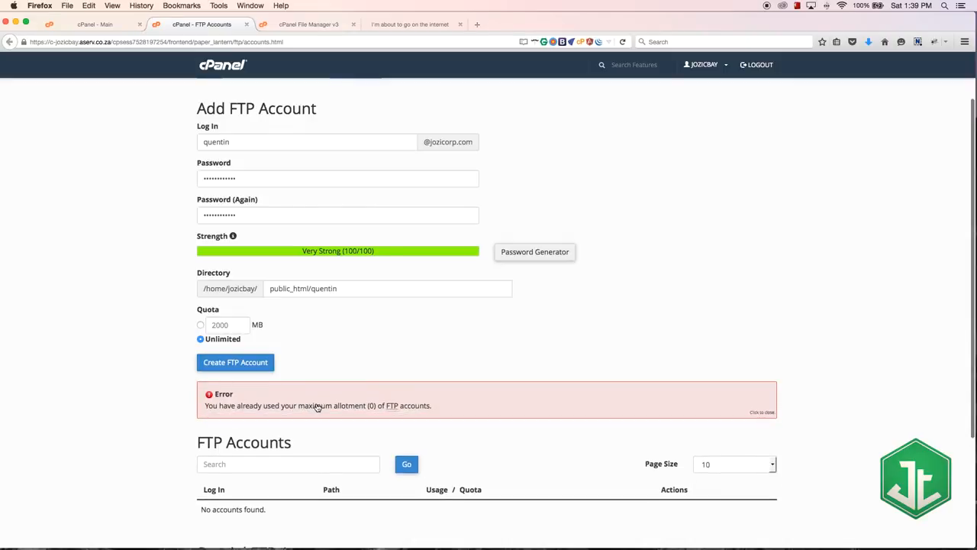
pyautogui.moveTo(458, 410); pyautogui.dragTo(236, 408)
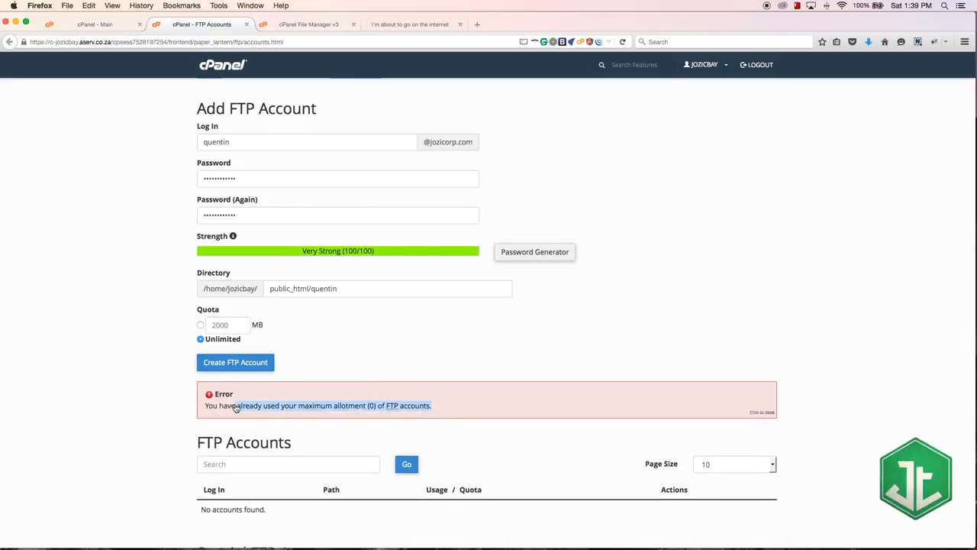
pyautogui.click(236, 408)
pyautogui.click(118, 25)
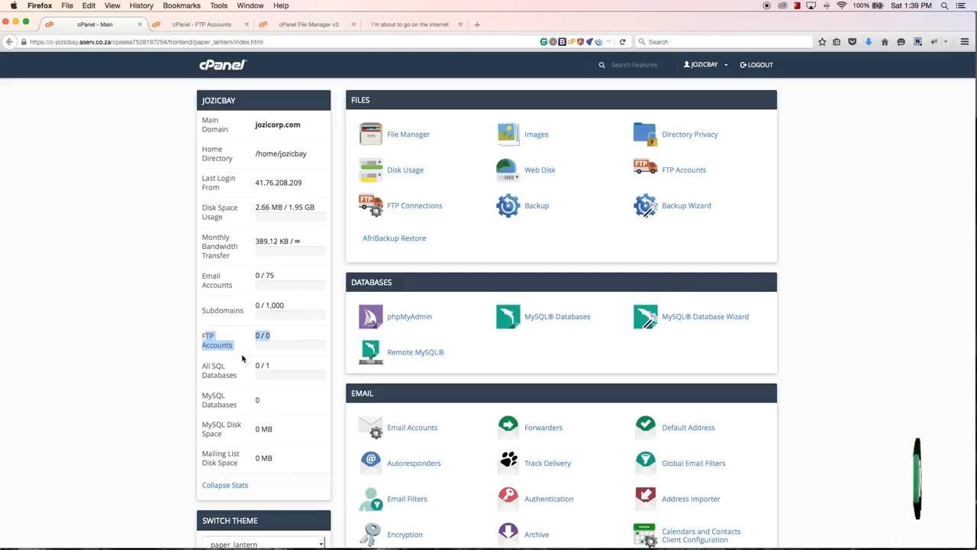
pyautogui.click(199, 23)
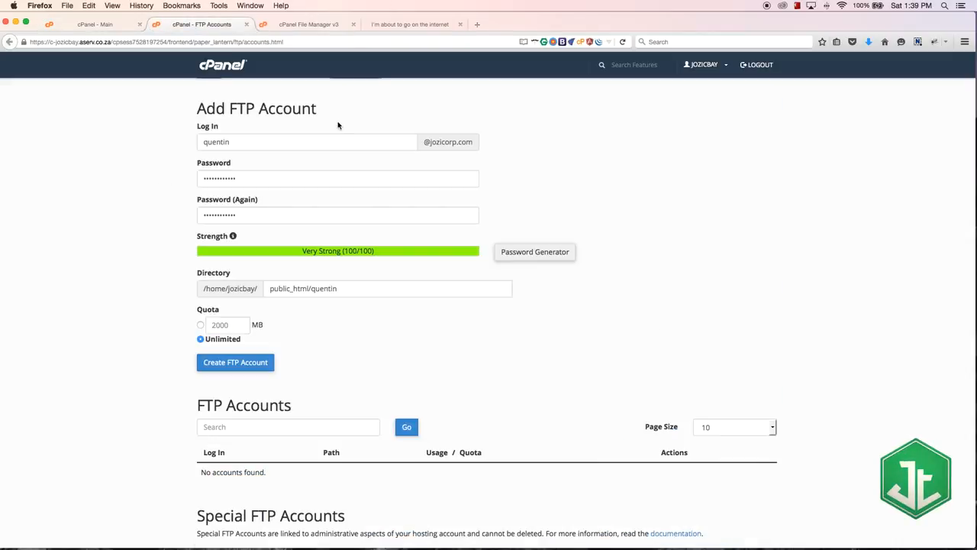
# - Examine the Special FTP Accounts list, especially the main account's login, path and quota
pyautogui.scroll(-3, 203, 247)
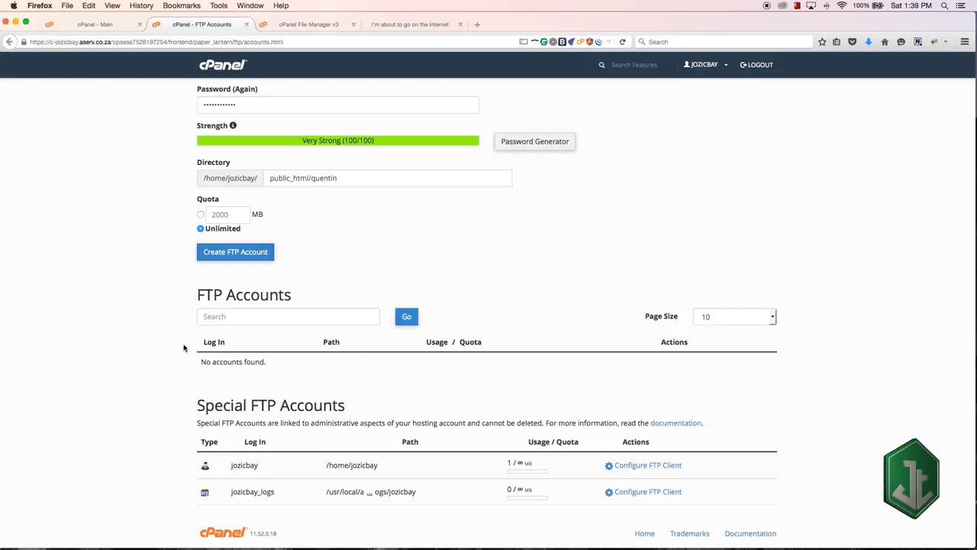
pyautogui.scroll(-1, 165, 349)
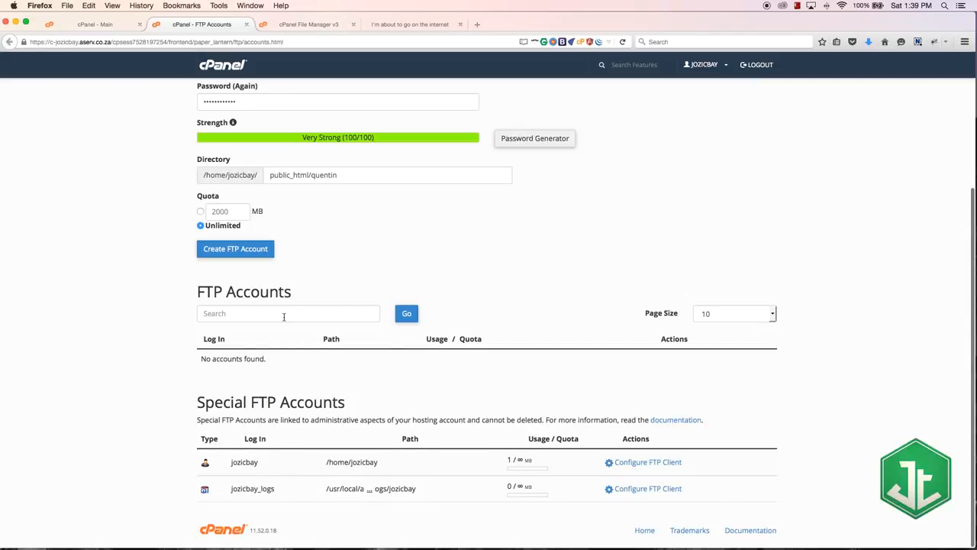
pyautogui.moveTo(212, 412); pyautogui.dragTo(392, 411)
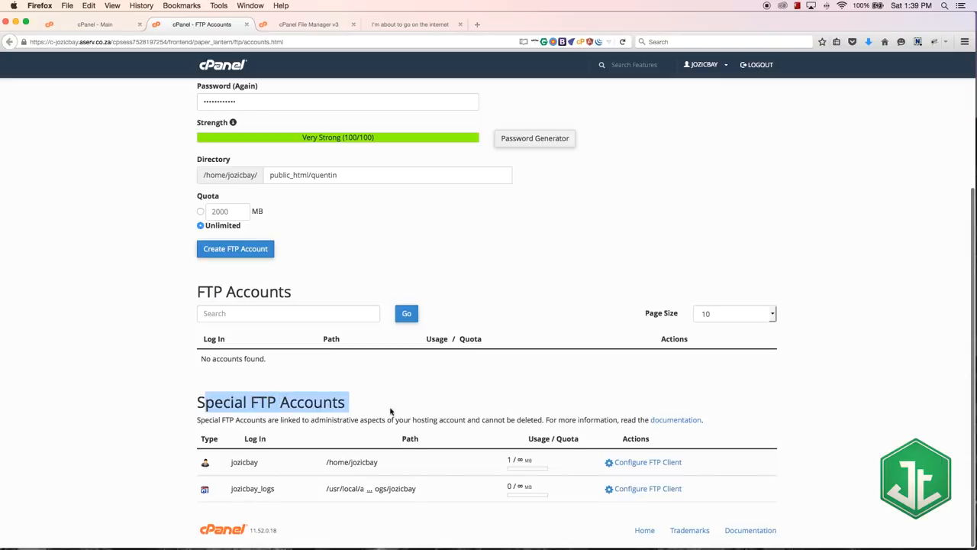
pyautogui.click(412, 414)
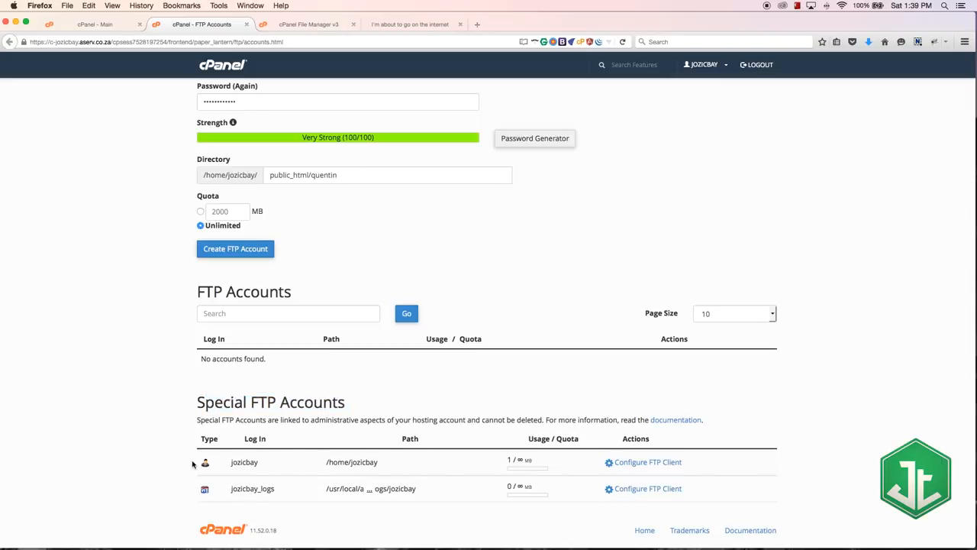
pyautogui.moveTo(212, 464); pyautogui.dragTo(703, 467)
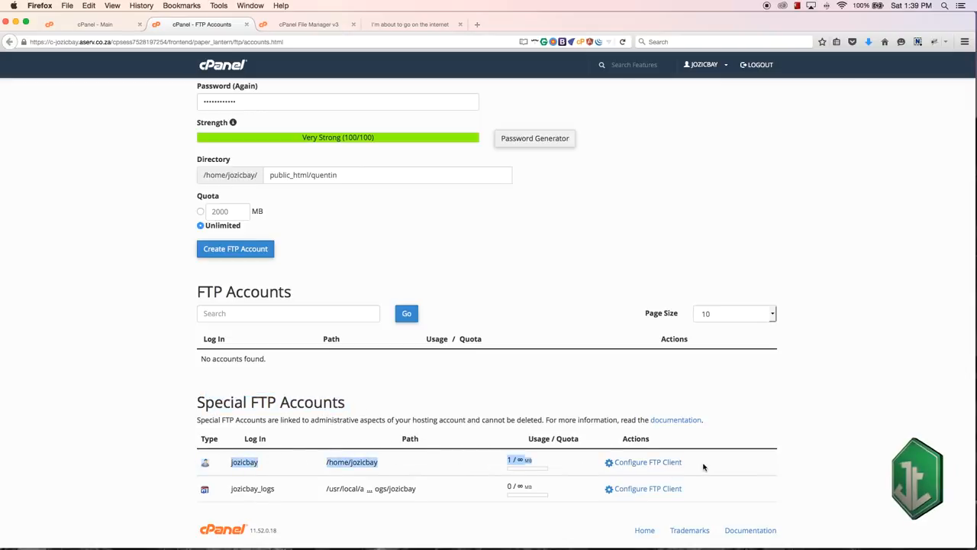
pyautogui.click(167, 451)
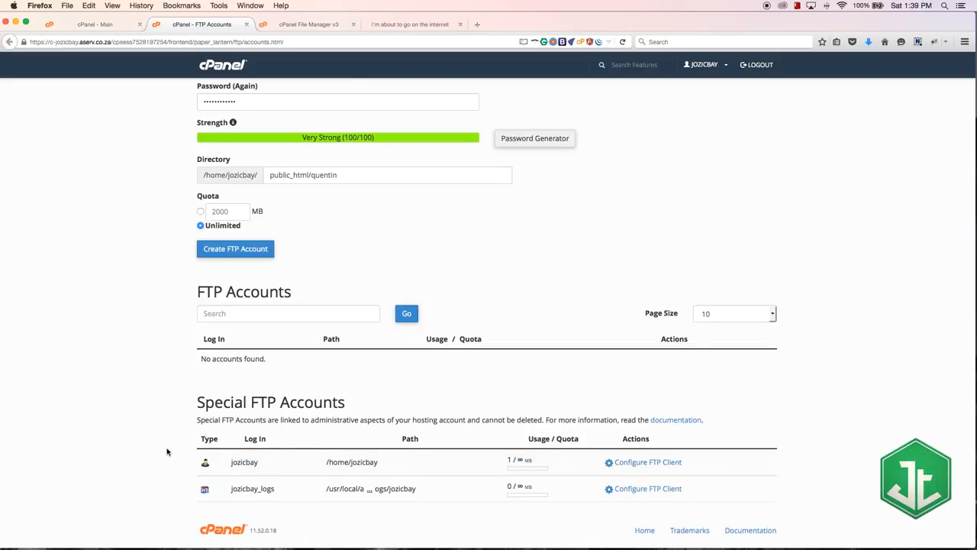
# - Open the FTP client configuration of the main special FTP account and examine its server address and port
pyautogui.click(634, 463)
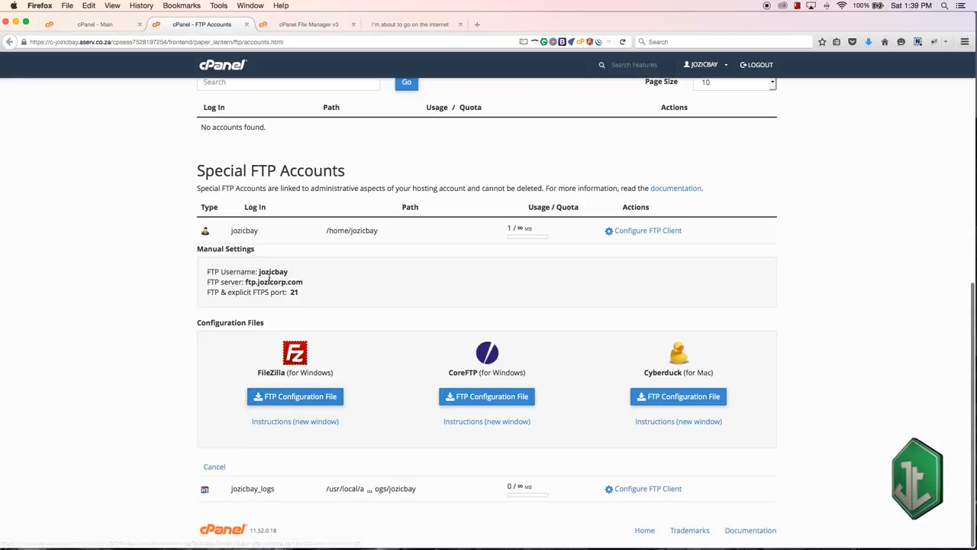
pyautogui.moveTo(306, 284); pyautogui.dragTo(239, 282)
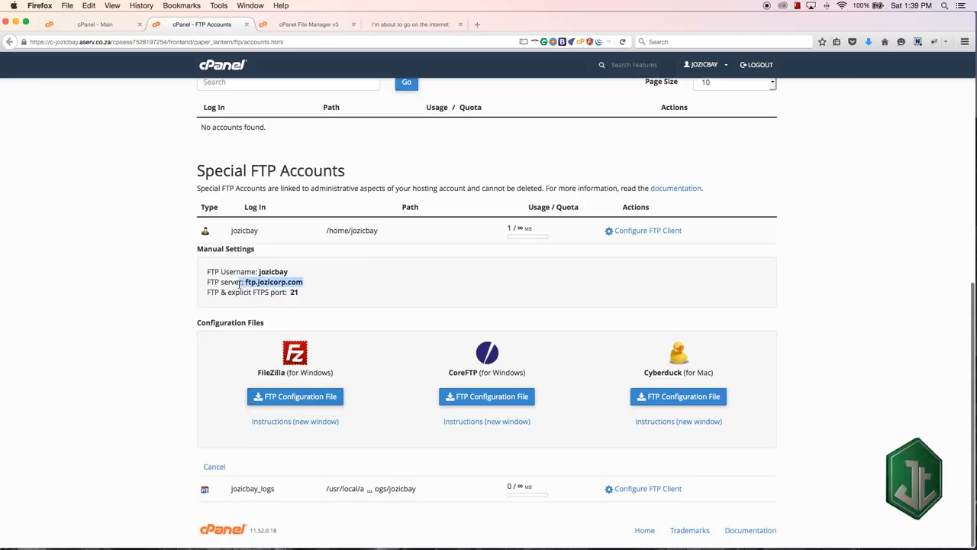
pyautogui.moveTo(313, 295); pyautogui.dragTo(223, 292)
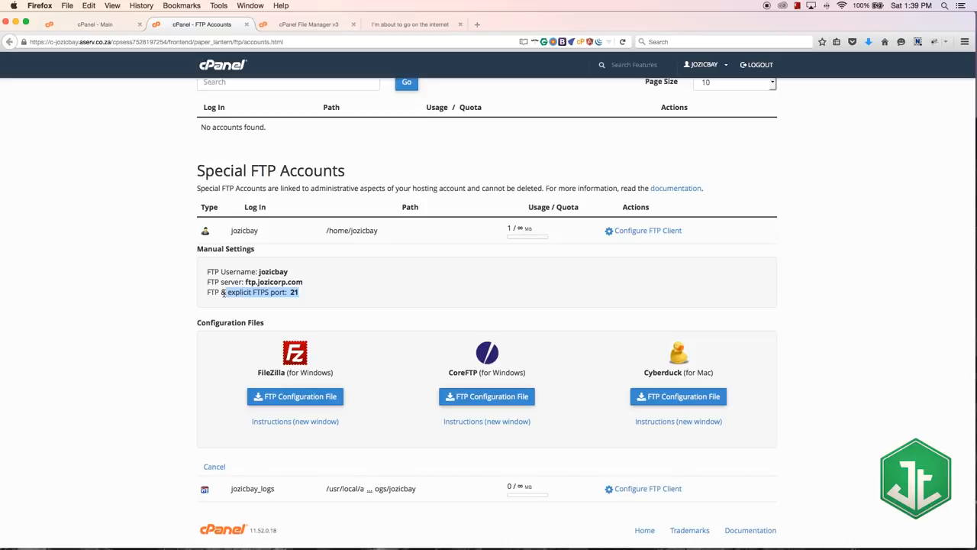
pyautogui.scroll(1, 223, 293)
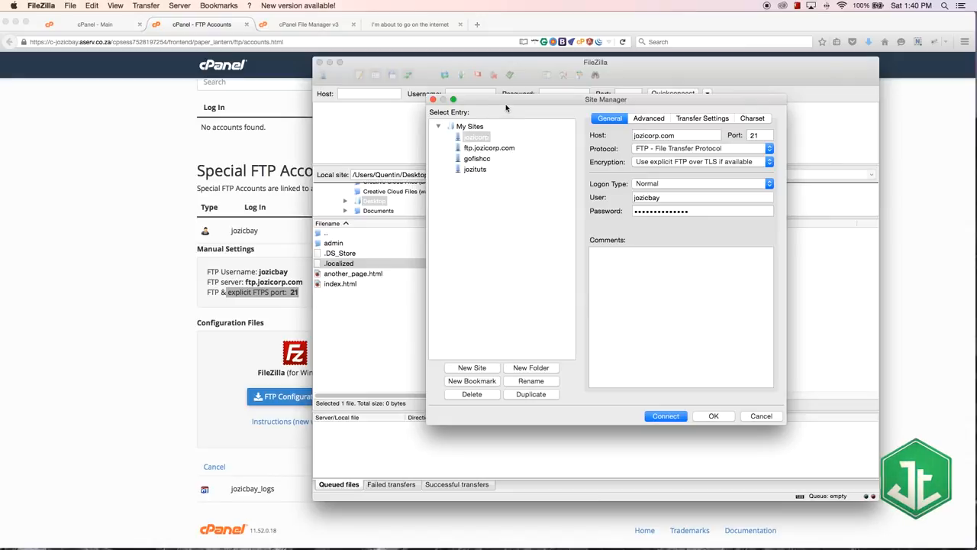
# - Dismiss FileZilla's Site Manager and examine the quick connection fields for host, username, password and port
pyautogui.click(433, 100)
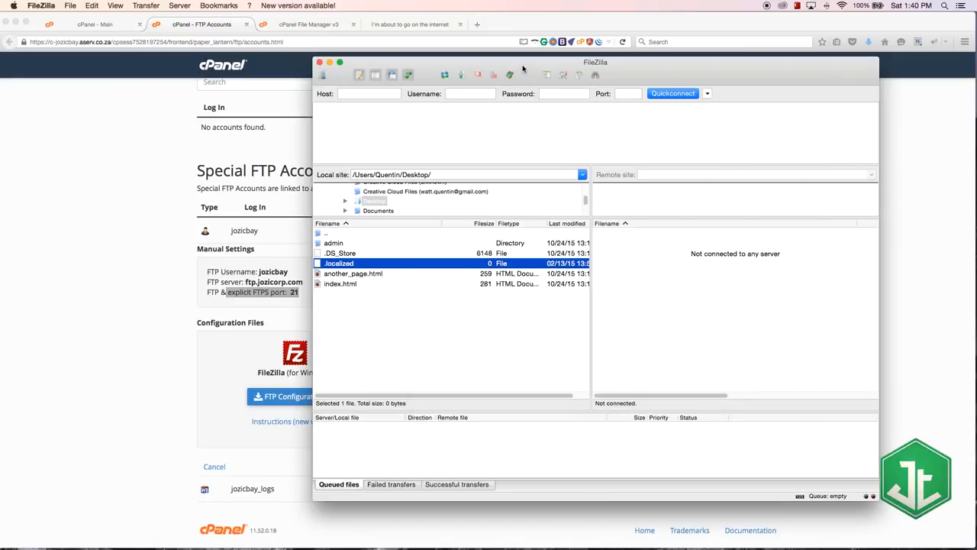
pyautogui.moveTo(554, 66)
pyautogui.mouseDown()
pyautogui.moveTo(518, 61)
pyautogui.moveTo(539, 56)
pyautogui.mouseUp()
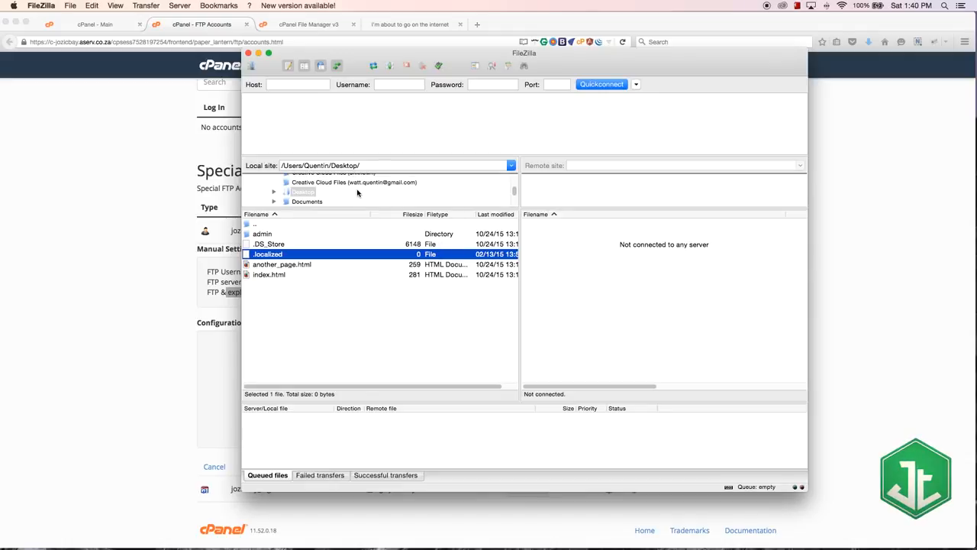
pyautogui.click(300, 85)
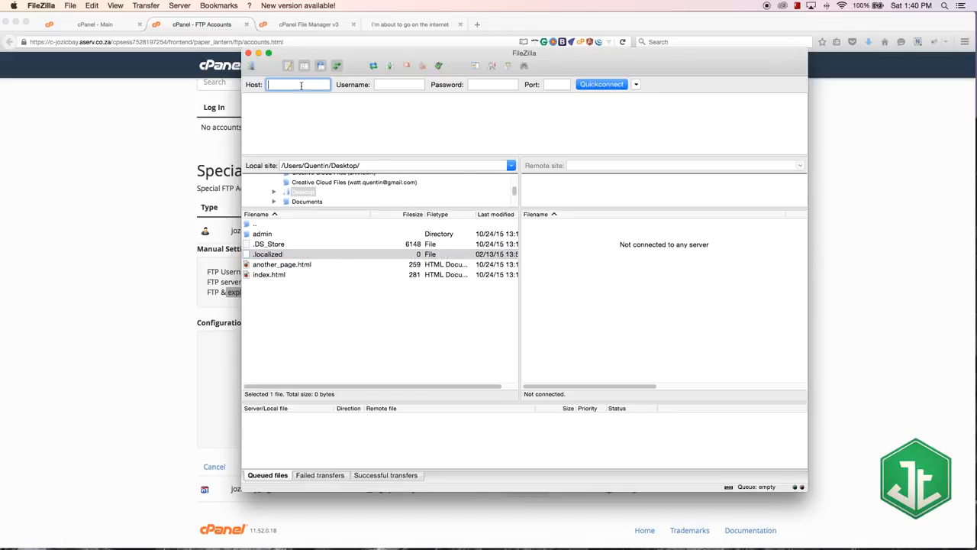
pyautogui.click(383, 86)
pyautogui.click(483, 86)
pyautogui.click(561, 86)
pyautogui.moveTo(461, 69); pyautogui.dragTo(570, 73)
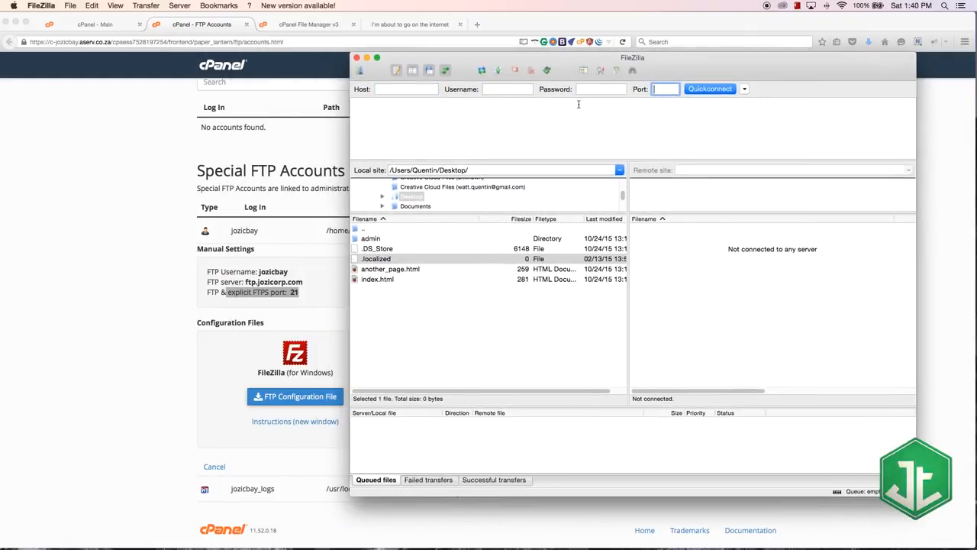
pyautogui.moveTo(468, 68); pyautogui.dragTo(382, 67)
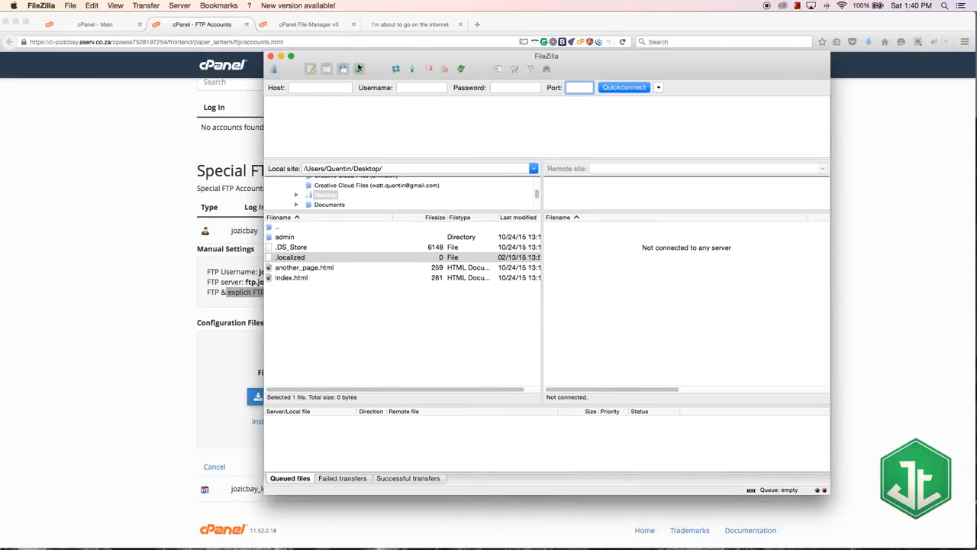
# - Create a new site named jozicorp in the Site Manager
pyautogui.click(275, 70)
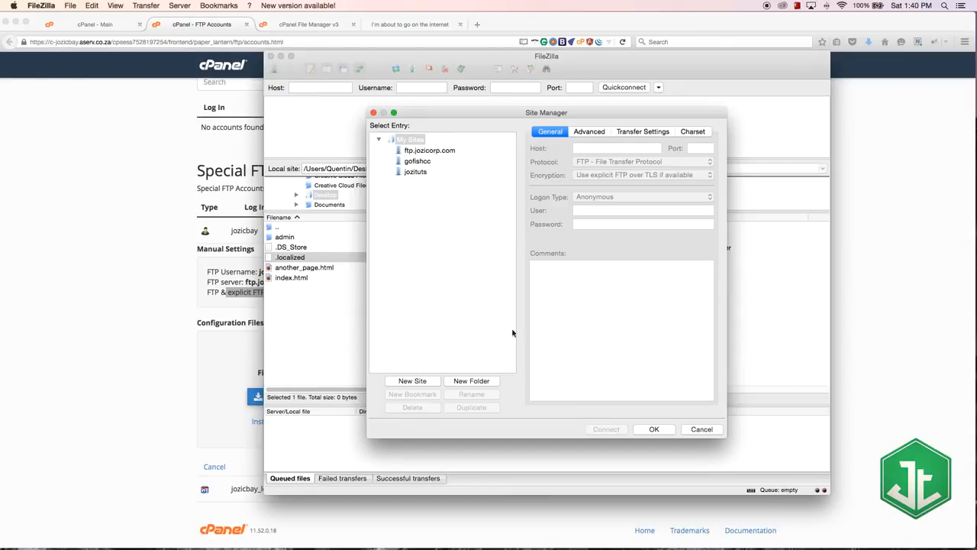
pyautogui.click(412, 380)
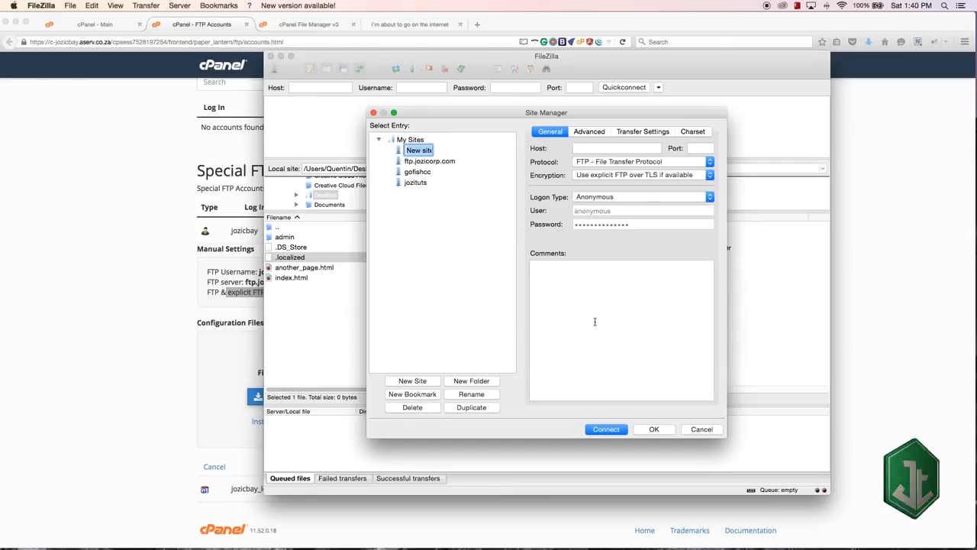
pyautogui.write('jozico')
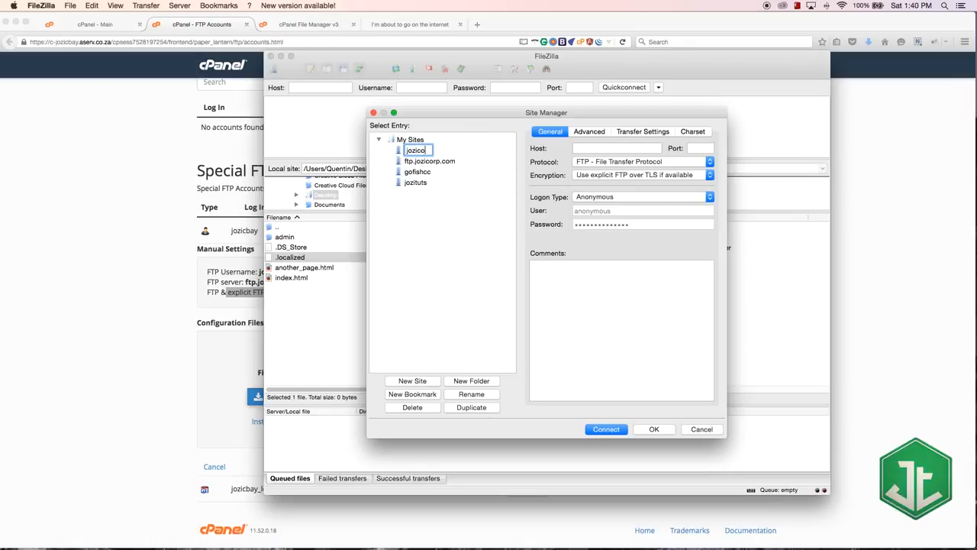
pyautogui.write('rp')
pyautogui.press('Return')
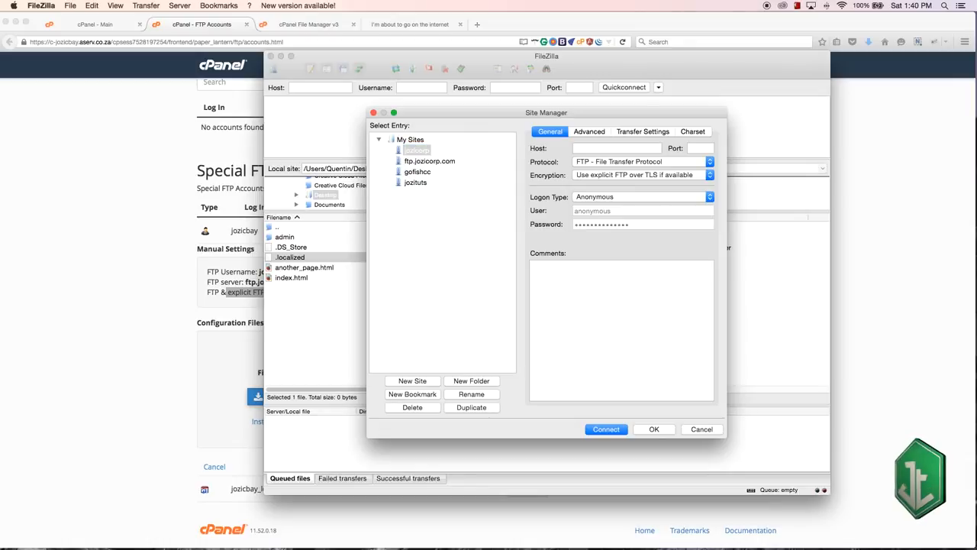
# - Copy the server address ftp.jozicorp.com from cPanel and enter it as the jozicorp site's host in FileZilla
pyautogui.click(601, 147)
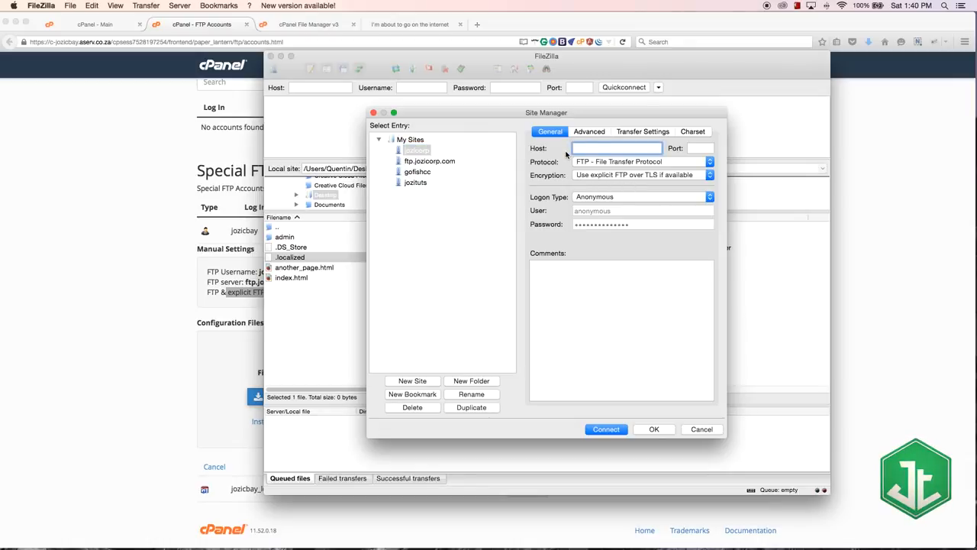
pyautogui.click(260, 272)
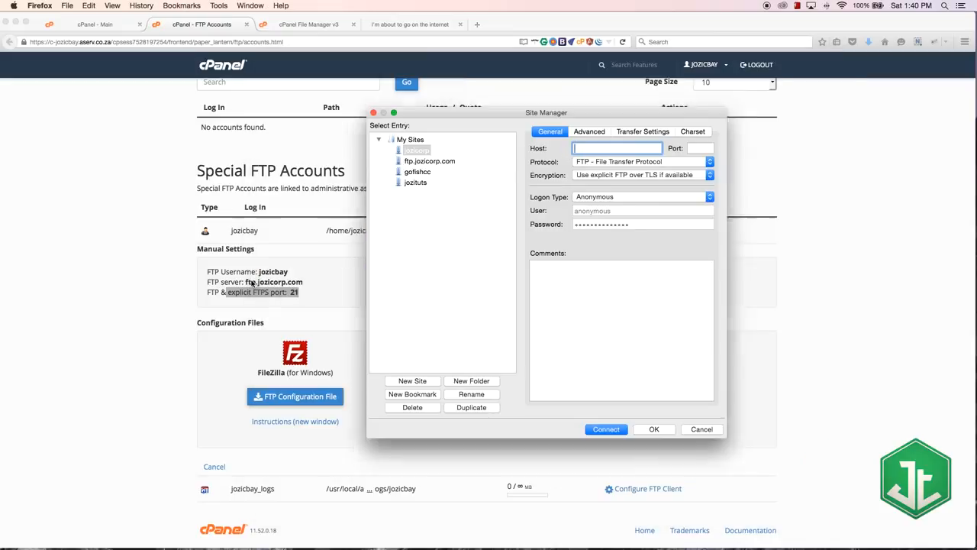
pyautogui.moveTo(303, 283); pyautogui.dragTo(244, 283)
pyautogui.press('super+c')
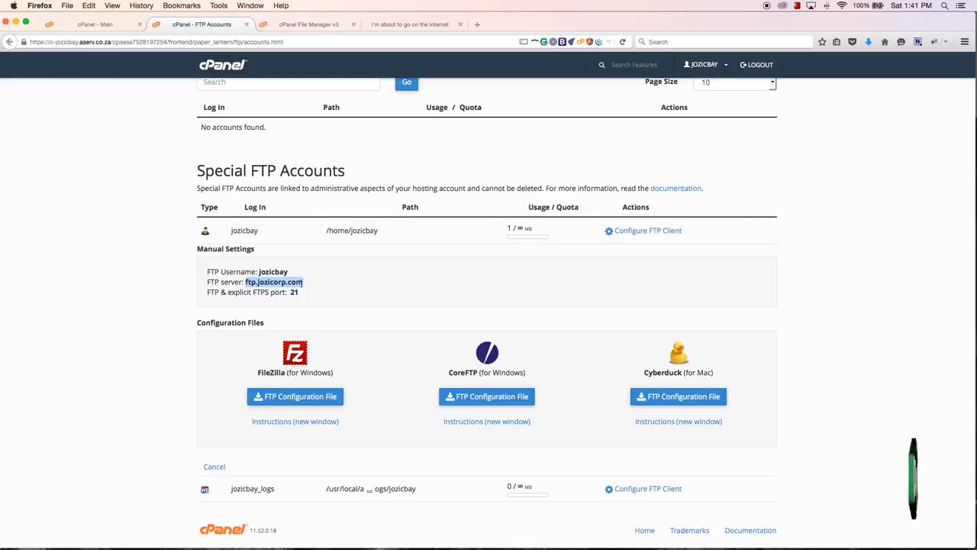
pyautogui.moveTo(409, 548)
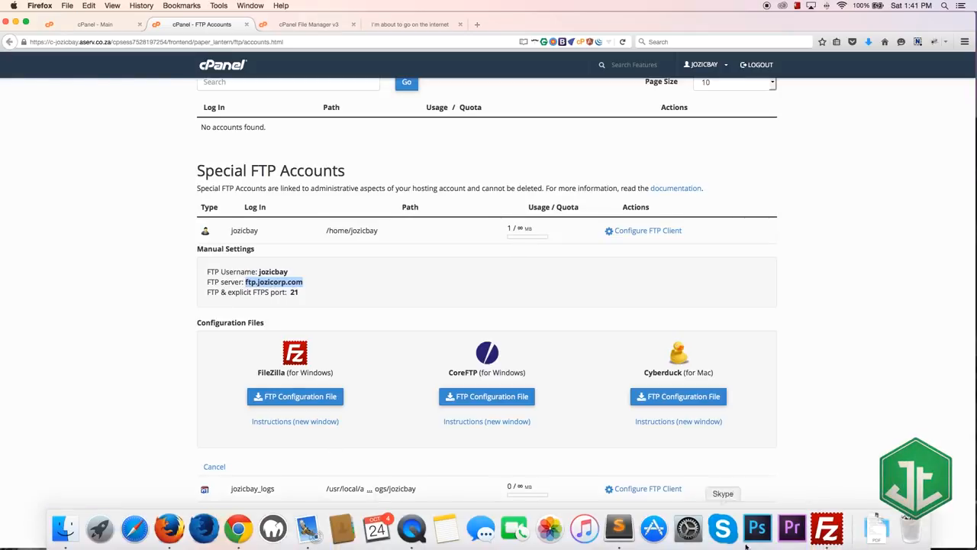
pyautogui.click(829, 533)
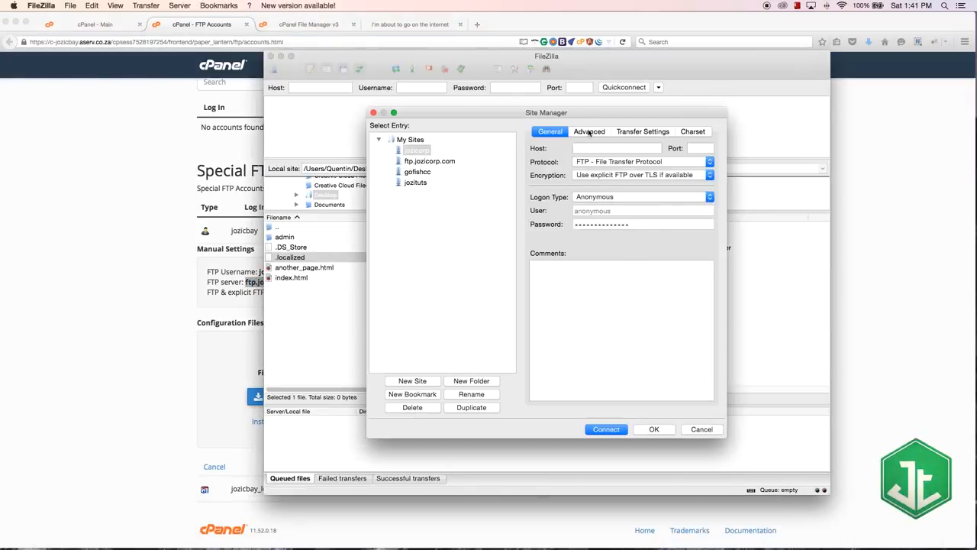
pyautogui.click(584, 147)
pyautogui.press('super+v')
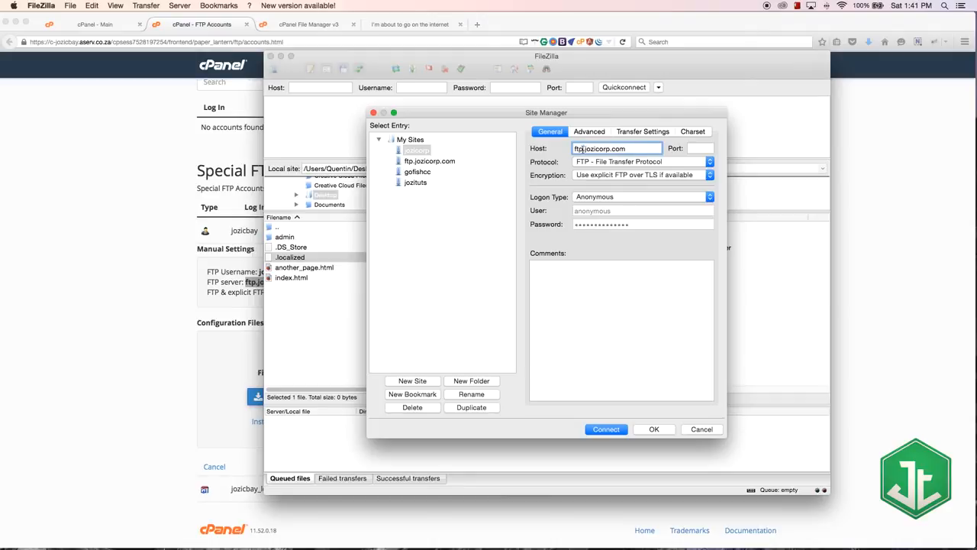
# - Shorten the jozicorp site's host to jozicorp.com and set its port to 21
pyautogui.press('BackSpace')
pyautogui.press('Tab')
pyautogui.write('21')
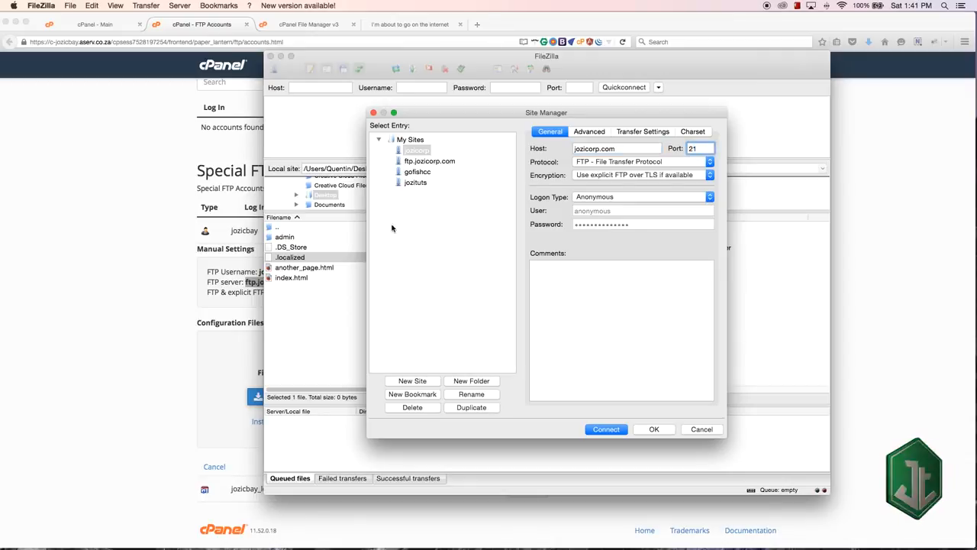
pyautogui.moveTo(343, 56); pyautogui.dragTo(431, 59)
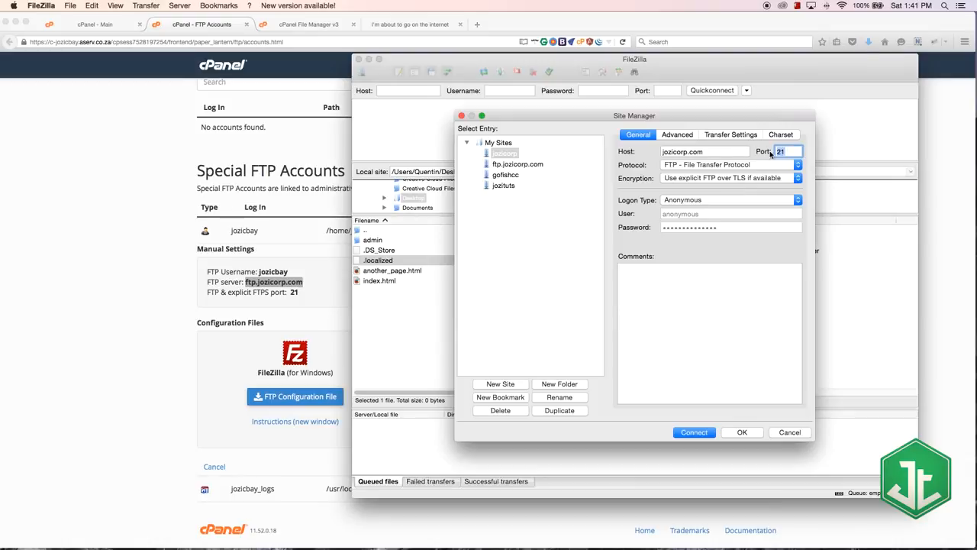
# - Set the jozicorp site's logon type to Normal and enter the FTP username copied from cPanel's manual settings as its user
pyautogui.click(683, 201)
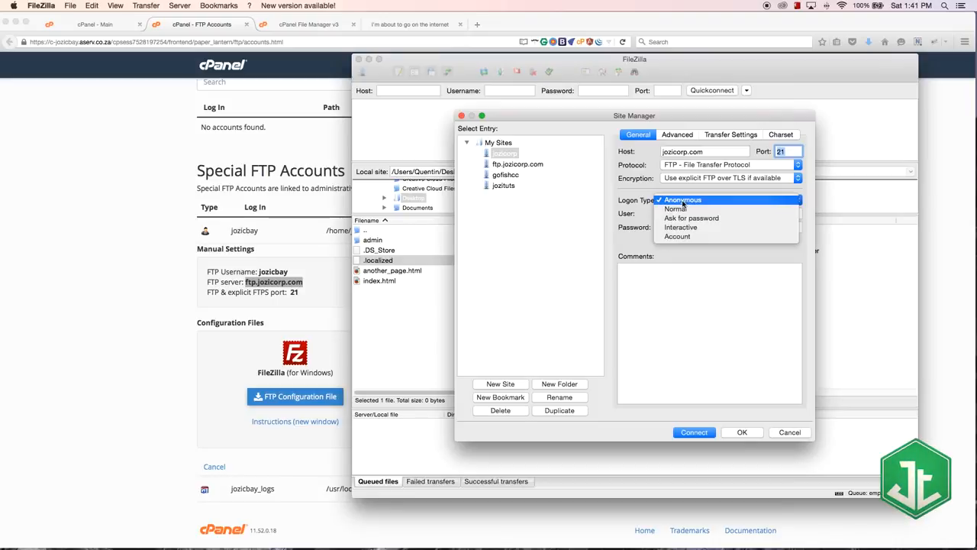
pyautogui.click(677, 212)
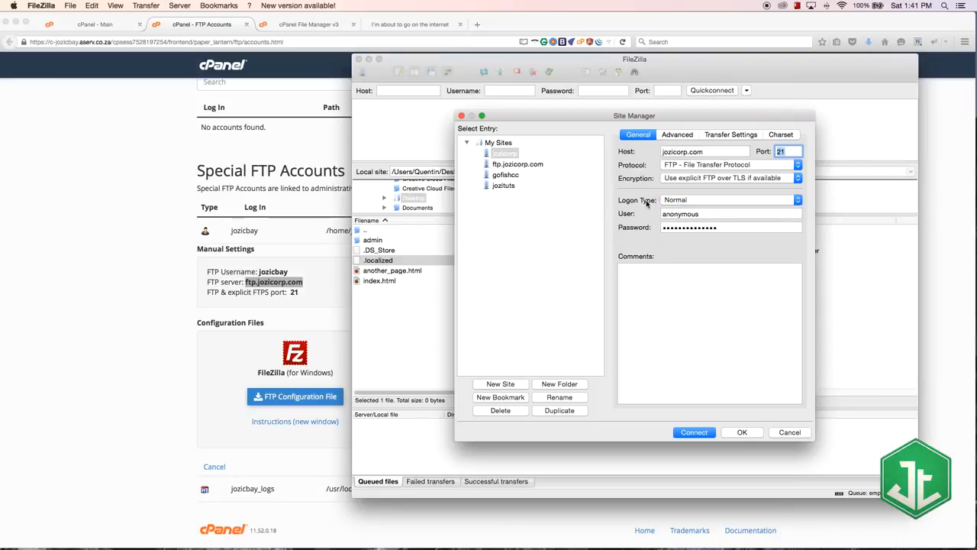
pyautogui.press('Tab')
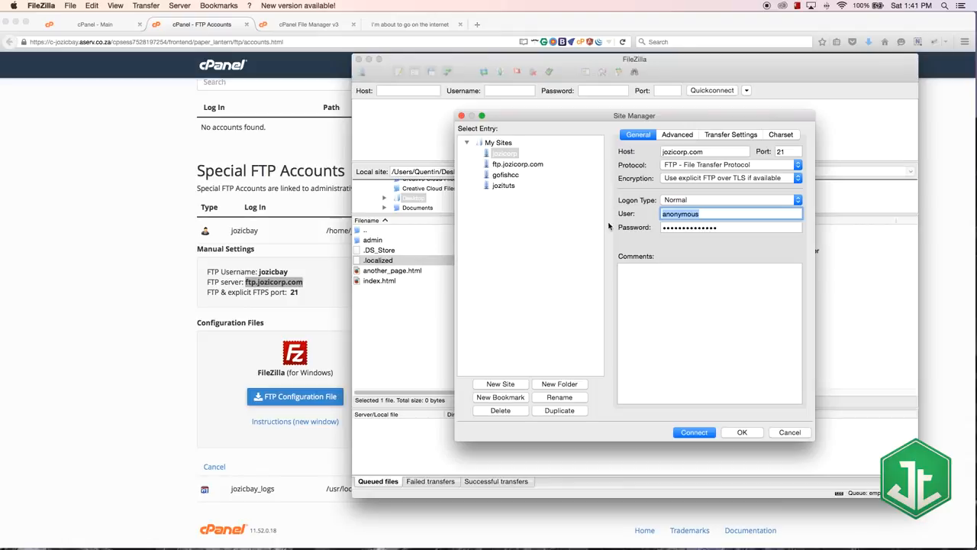
pyautogui.press('Tab')
pyautogui.click(277, 282)
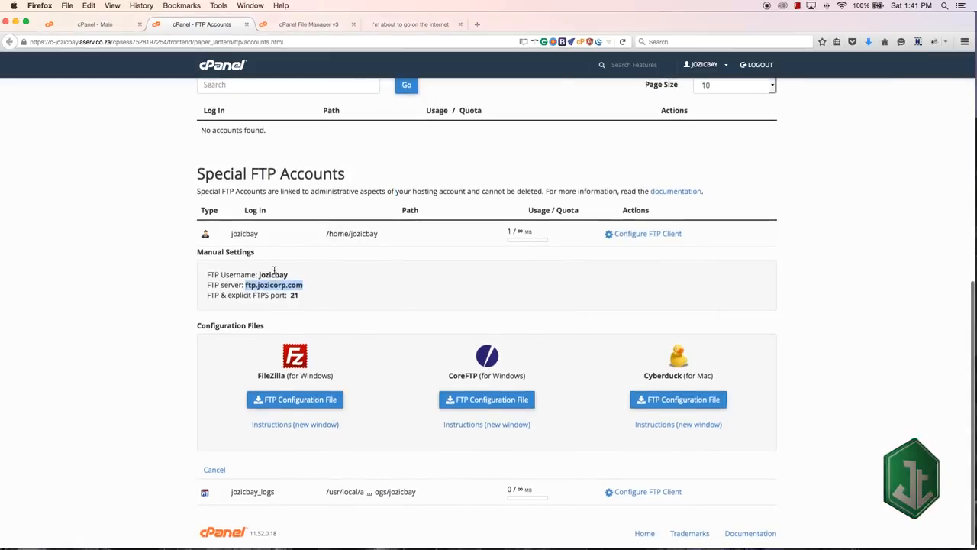
pyautogui.doubleClick(273, 274)
pyautogui.press('super+c')
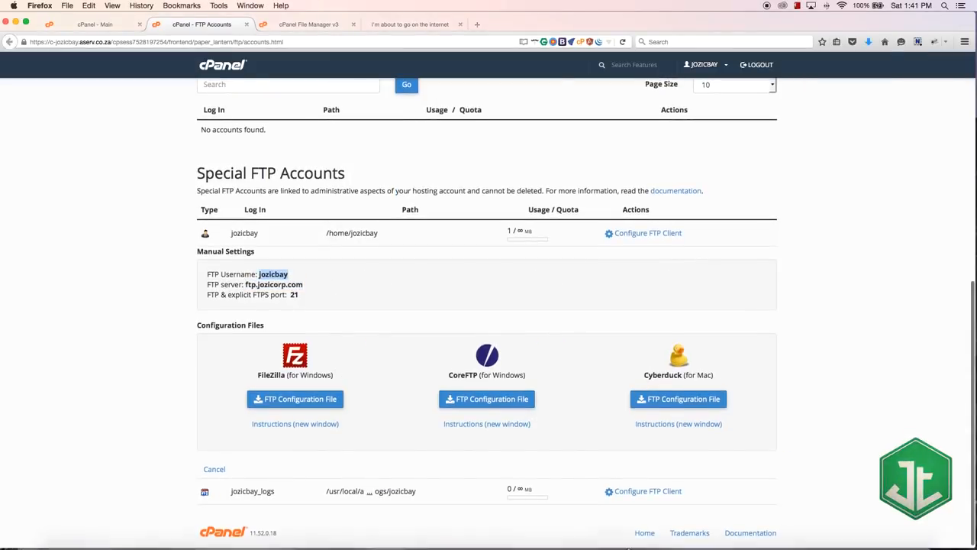
pyautogui.click(825, 525)
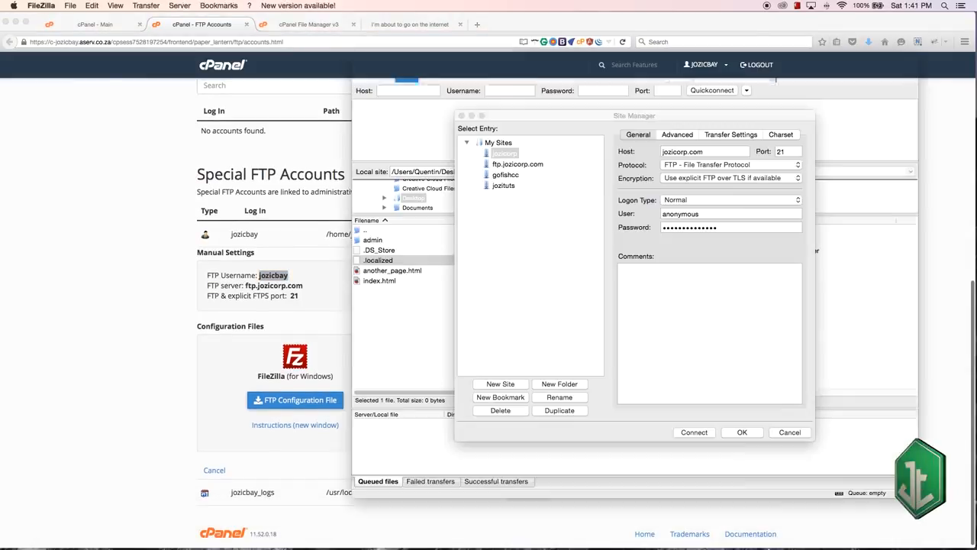
pyautogui.hotkey('shift', 'Tab')
pyautogui.press('super+v')
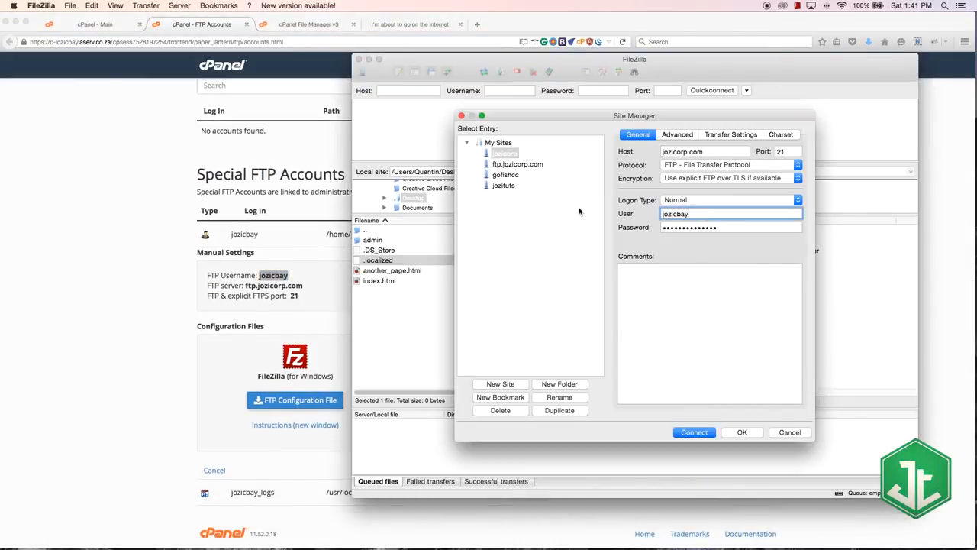
# - Replace the placeholder password of the jozicorp site with the FTP account password
pyautogui.press('super+Tab')
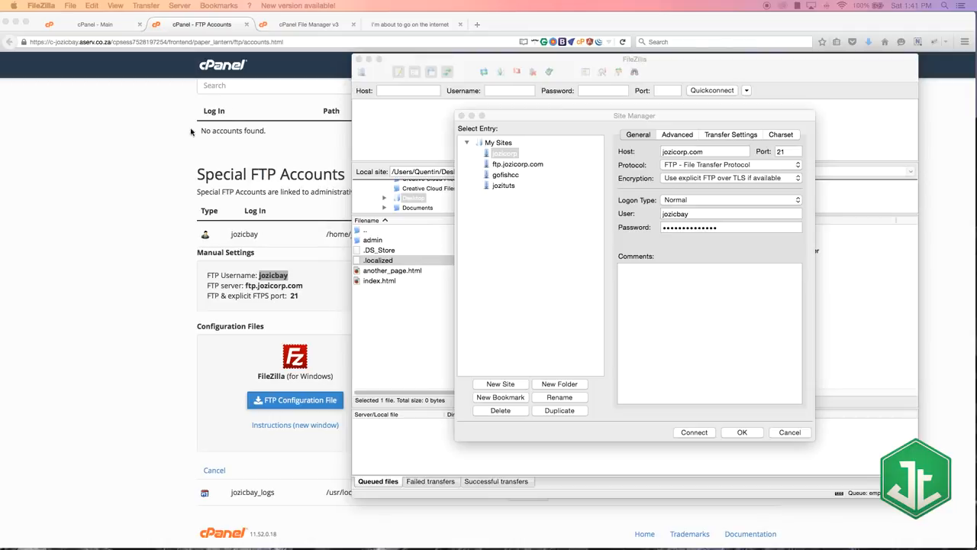
pyautogui.scroll(-1, 239, 103)
pyautogui.click(743, 229)
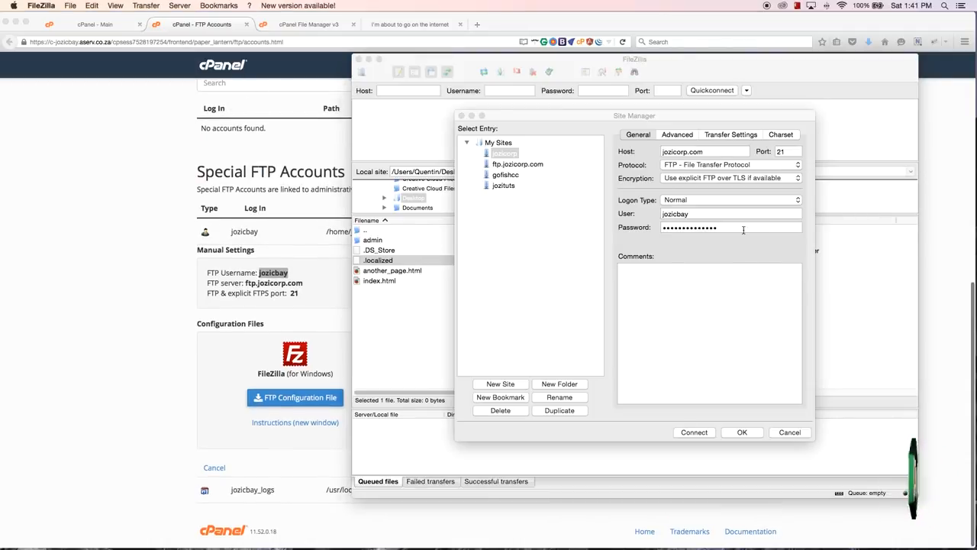
pyautogui.moveTo(743, 228); pyautogui.dragTo(549, 220)
pyautogui.press('super+v')
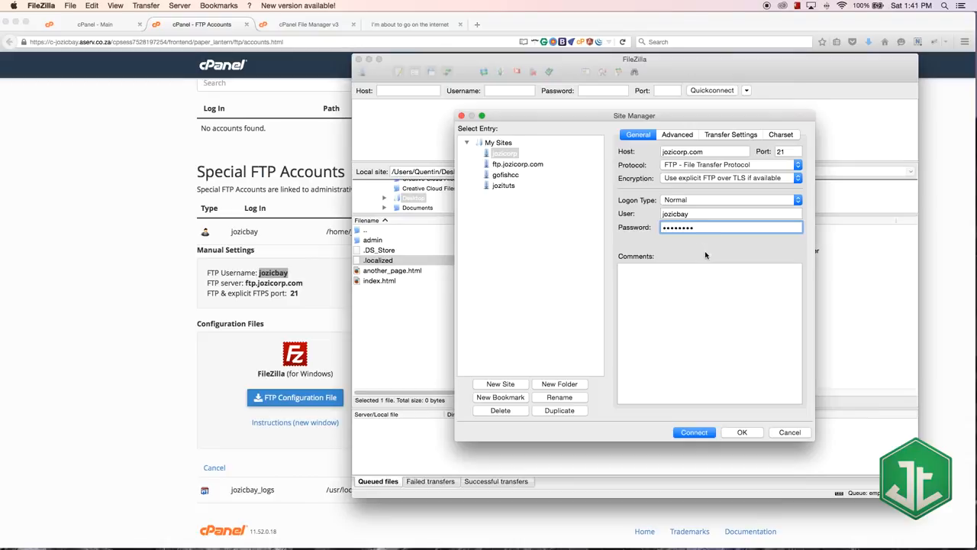
# - Connect to the jozicorp site and accept the server's unknown certificate
pyautogui.click(697, 432)
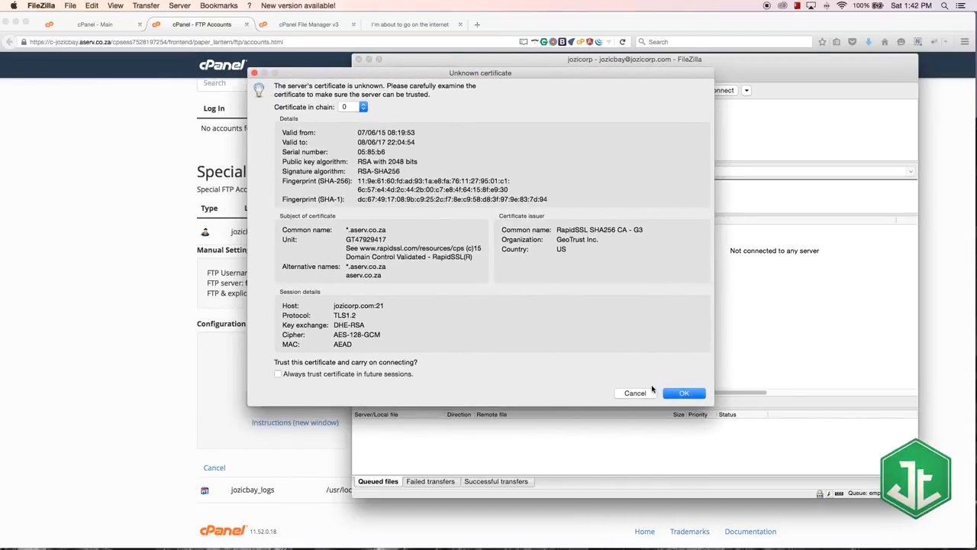
pyautogui.click(684, 393)
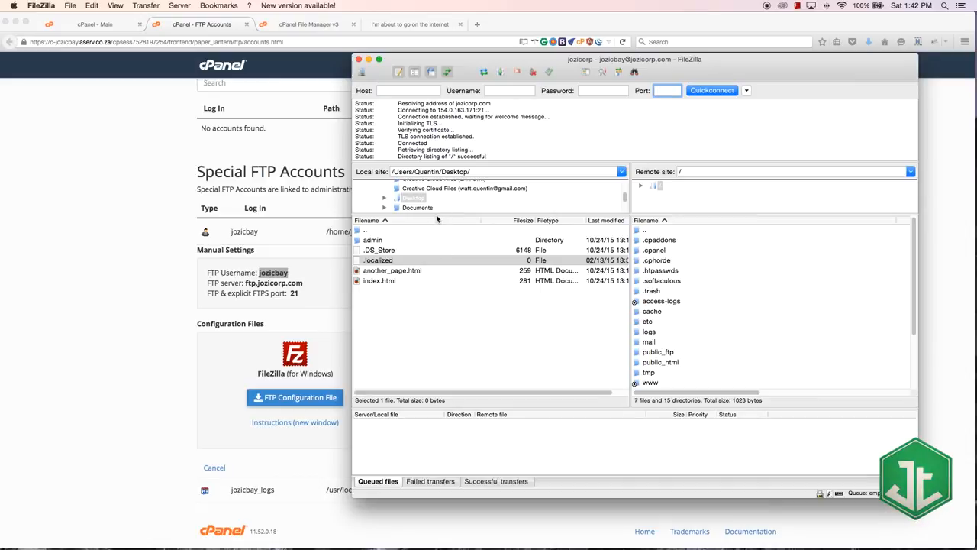
# - Enlarge the local folder tree and examine the local site path leading to the Desktop folder
pyautogui.moveTo(437, 213); pyautogui.dragTo(438, 274)
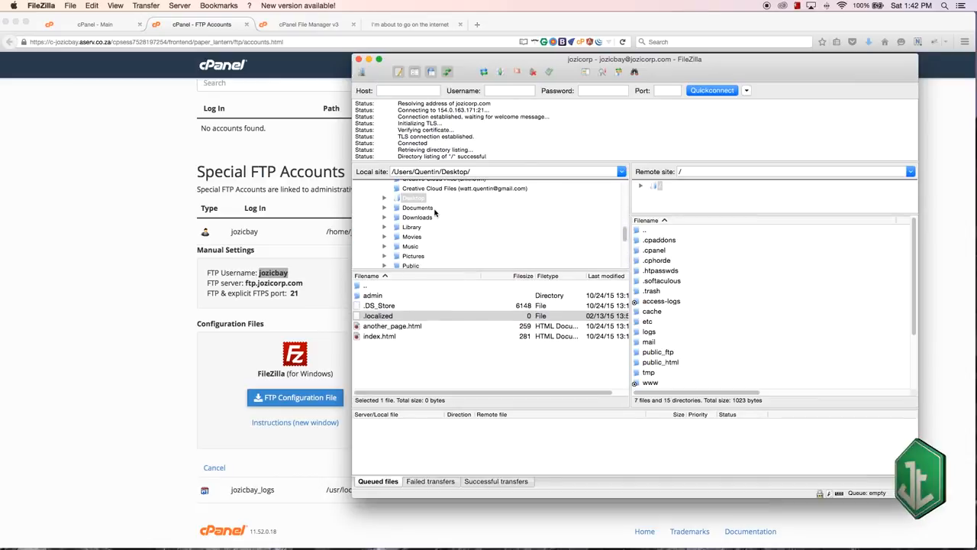
pyautogui.scroll(4, 434, 213)
pyautogui.scroll(2, 434, 213)
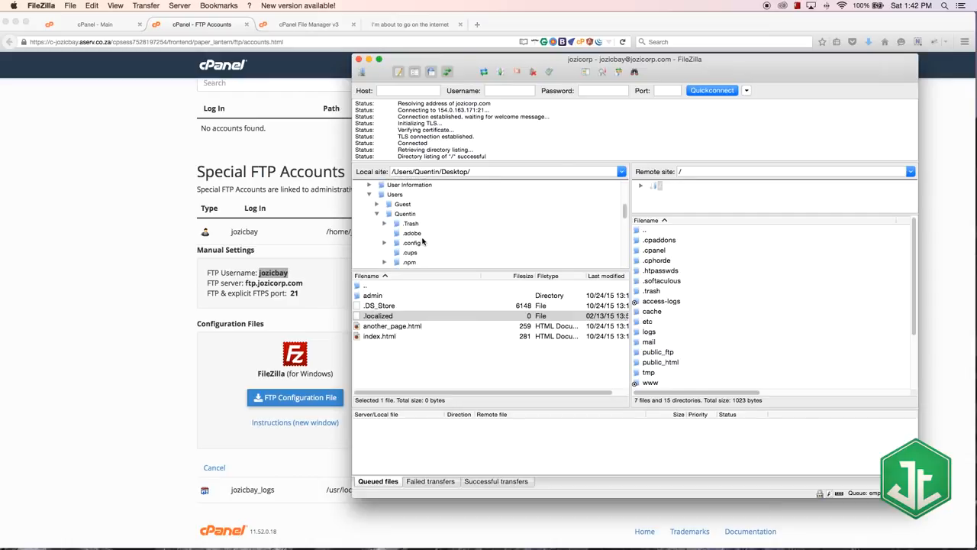
pyautogui.scroll(-5, 422, 242)
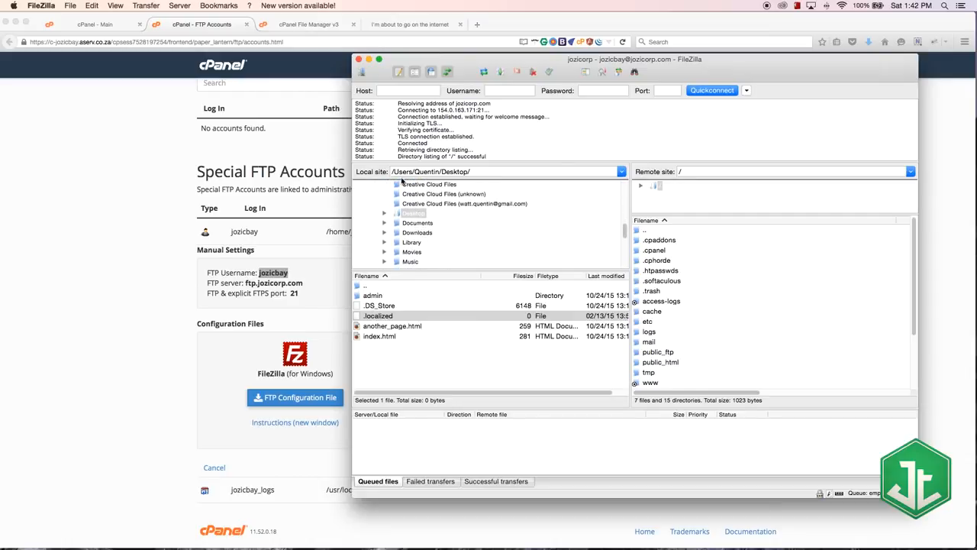
pyautogui.click(397, 173)
pyautogui.moveTo(392, 172); pyautogui.dragTo(417, 171)
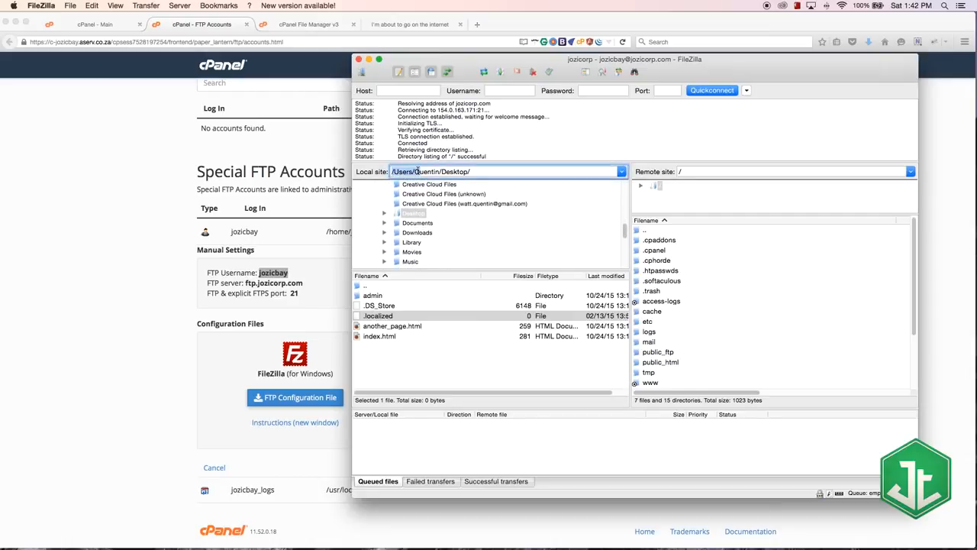
pyautogui.click(433, 170)
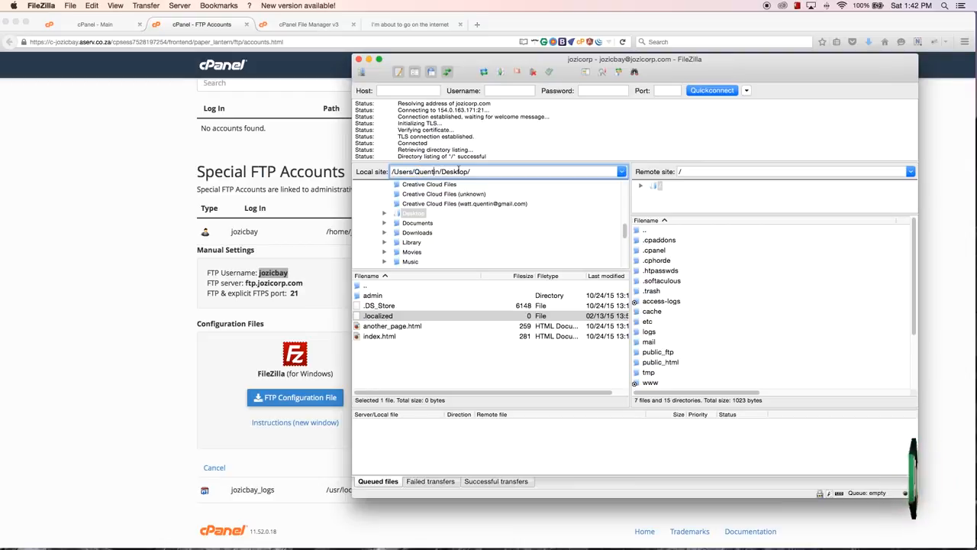
# - Examine the local Desktop entries another_page.html and admin, and the hidden files .DS_Store and .localized
pyautogui.click(393, 357)
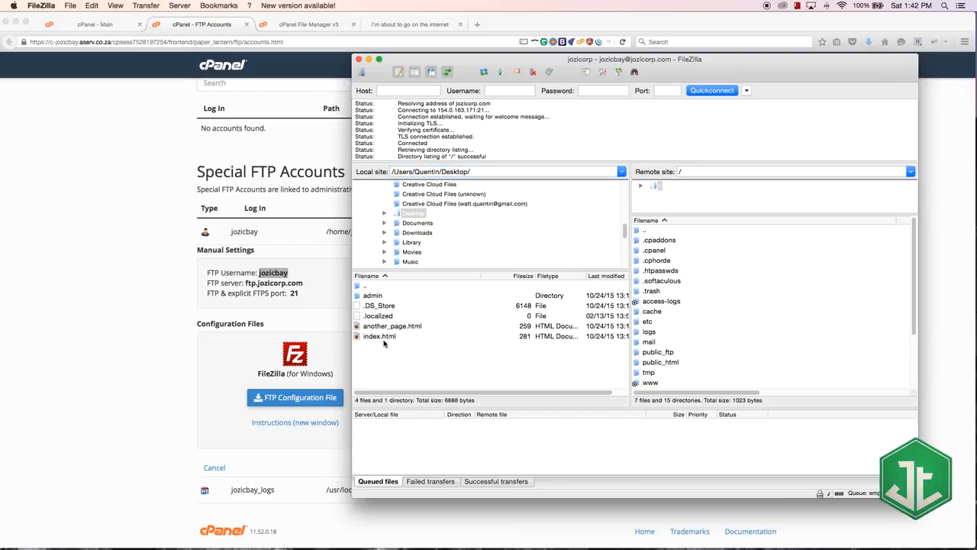
pyautogui.click(383, 326)
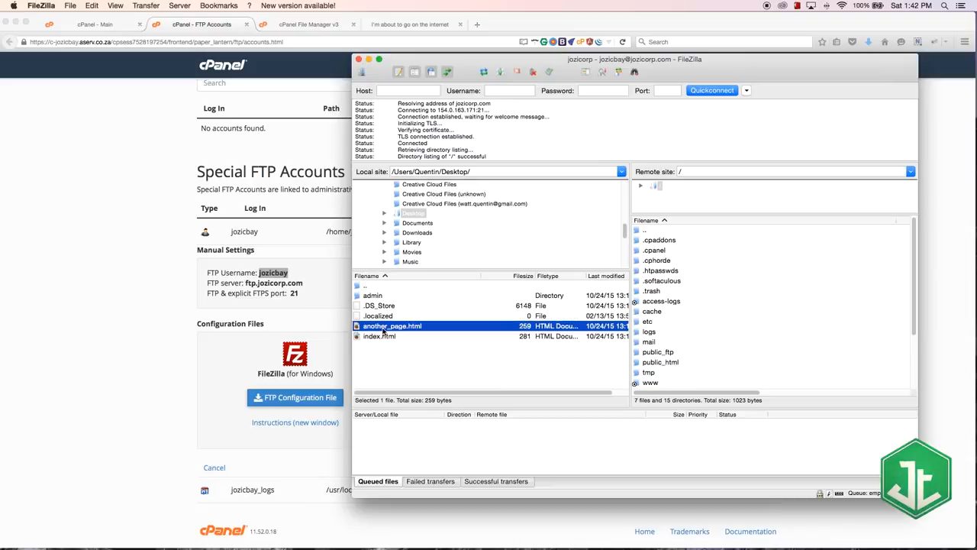
pyautogui.click(373, 295)
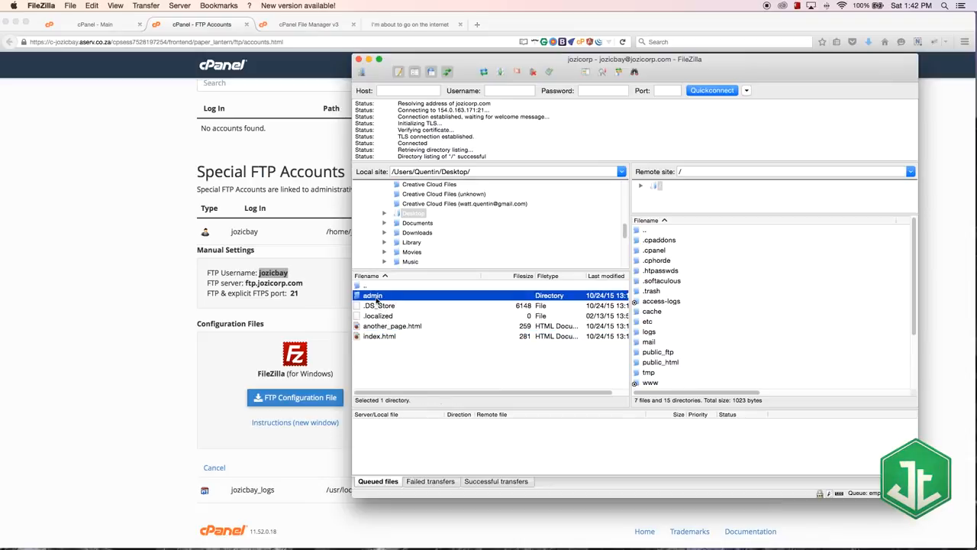
pyautogui.click(377, 316)
pyautogui.keyDown('shift'); pyautogui.click(378, 306); pyautogui.keyUp('shift')
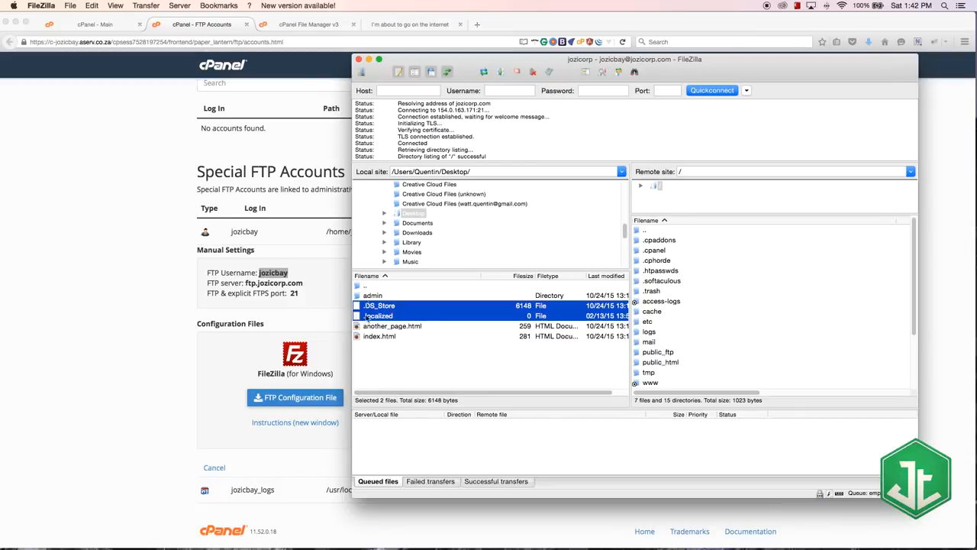
# - Move the open windows aside to inspect index.html, another_page.html and the admin folder on the desktop, and restore the browser window
pyautogui.moveTo(463, 61); pyautogui.dragTo(779, 471)
pyautogui.moveTo(35, 16); pyautogui.dragTo(806, 441)
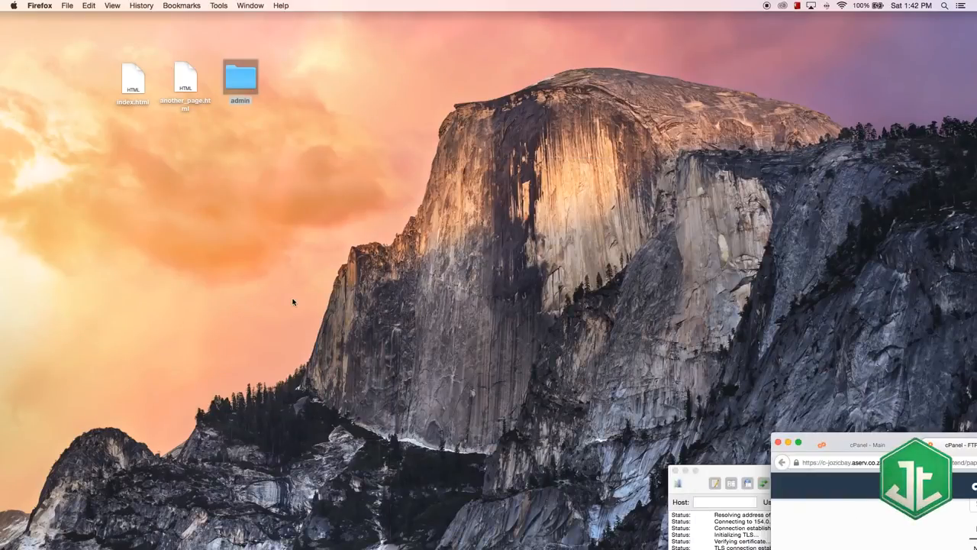
pyautogui.click(240, 98)
pyautogui.click(134, 83)
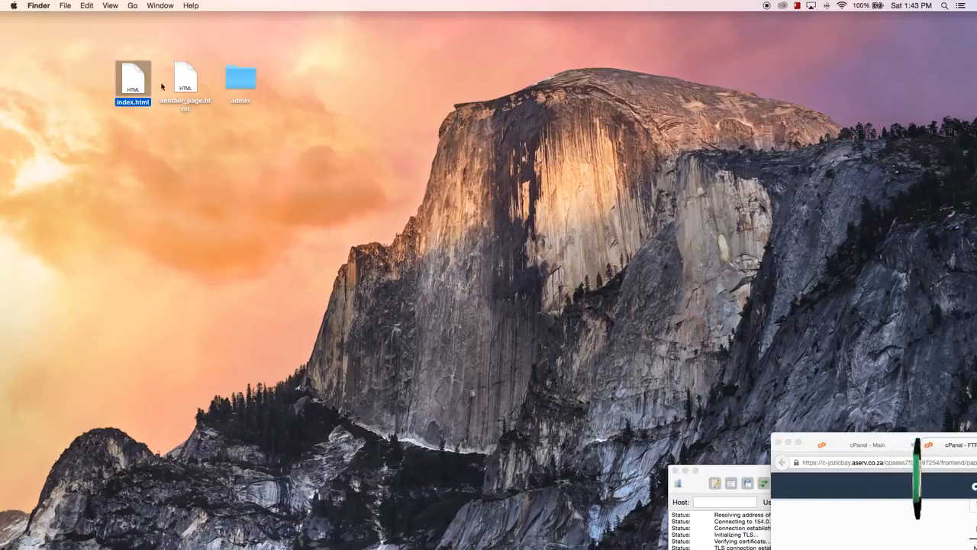
pyautogui.click(187, 83)
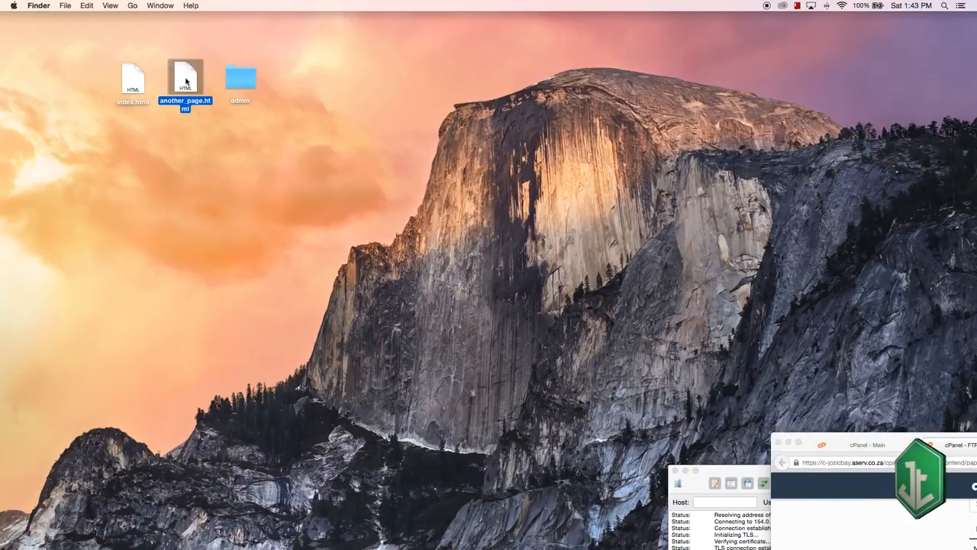
pyautogui.click(232, 83)
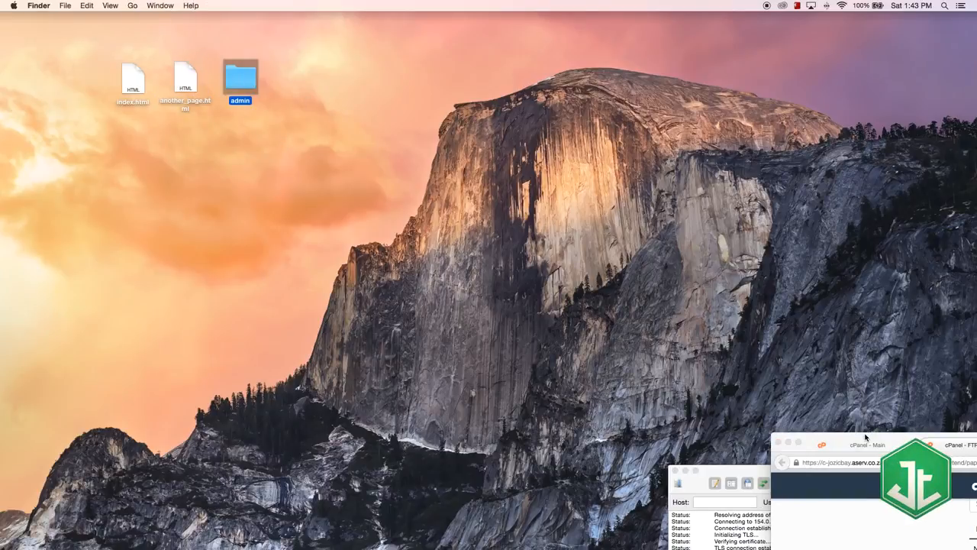
pyautogui.moveTo(866, 437); pyautogui.dragTo(93, 3)
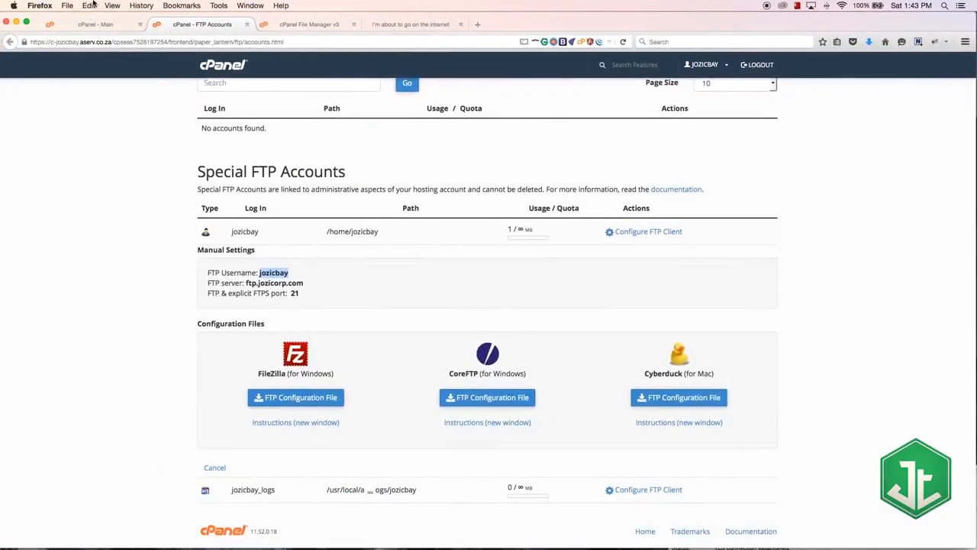
# - Switch back to FileZilla and open the public_html folder on the remote site
pyautogui.click(825, 530)
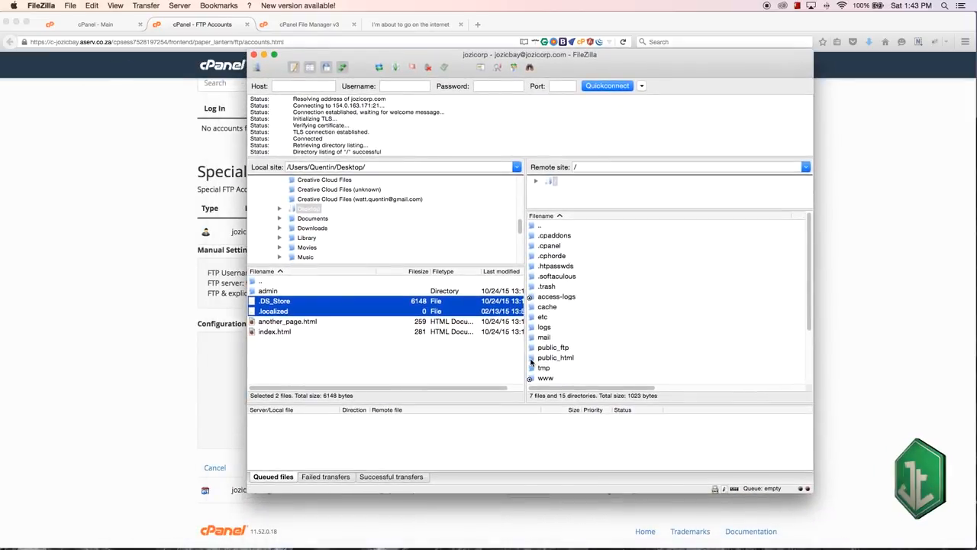
pyautogui.click(550, 357)
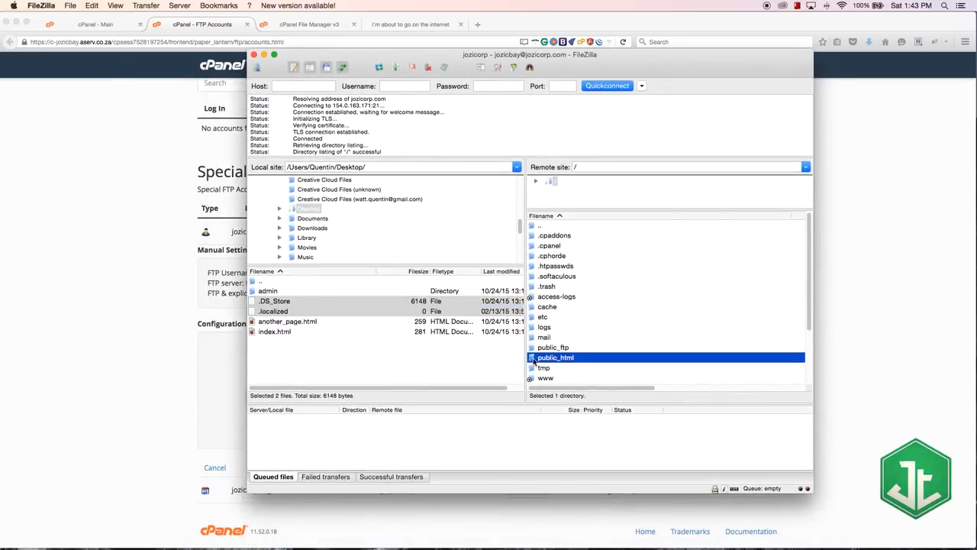
pyautogui.doubleClick(534, 359)
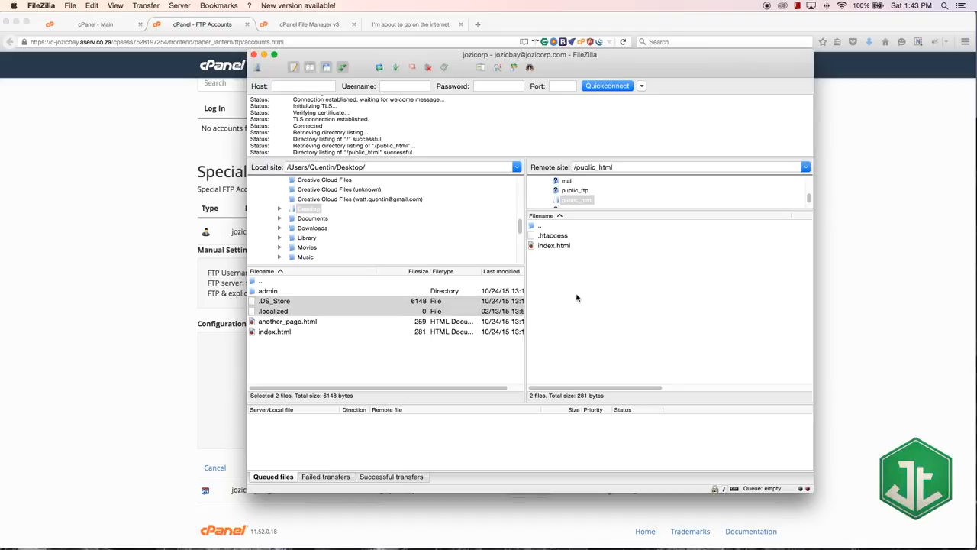
# - Upload another_page.html from the local Desktop folder to the remote public_html folder
pyautogui.click(274, 323)
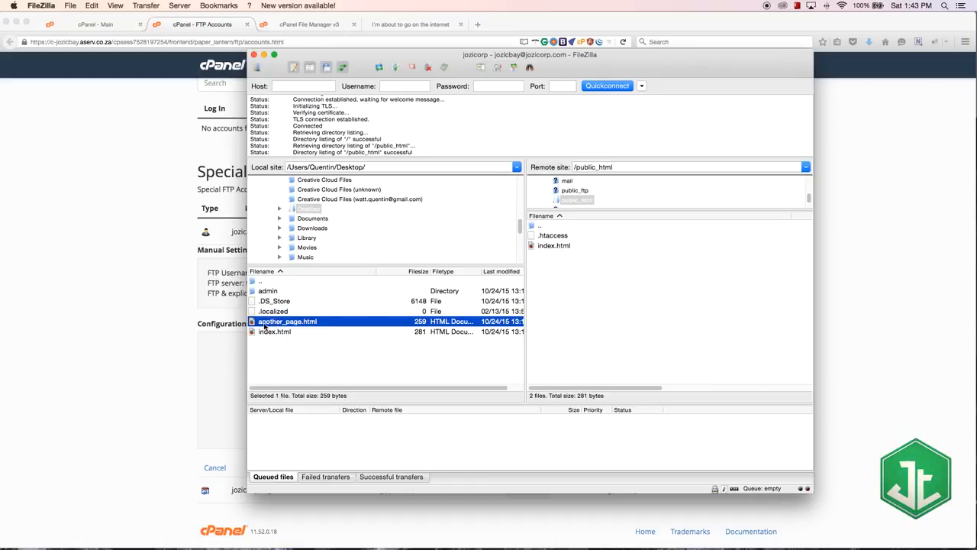
pyautogui.rightClick(266, 326)
pyautogui.click(284, 327)
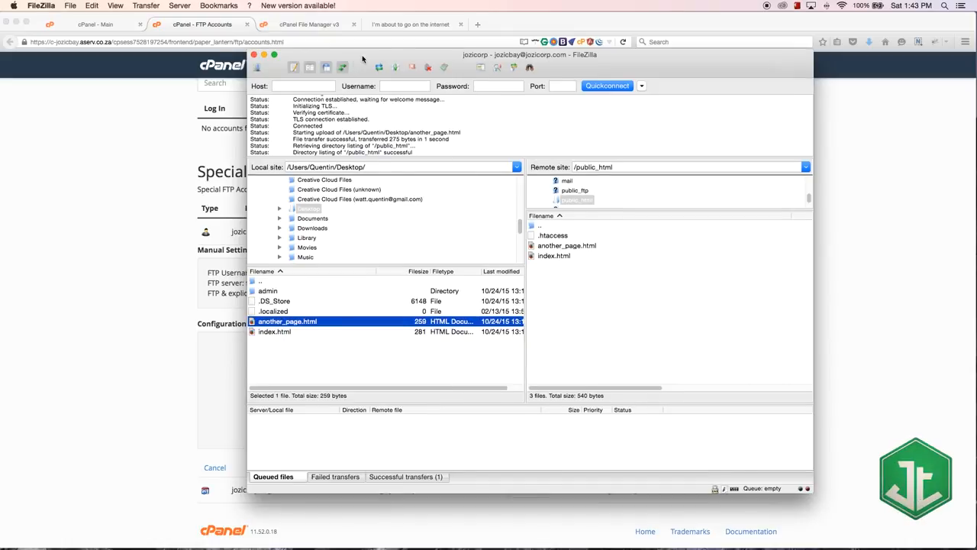
# - Minimize FileZilla and refresh the public_html listing in cPanel File Manager to check the uploaded file
pyautogui.press('super+m')
pyautogui.click(315, 25)
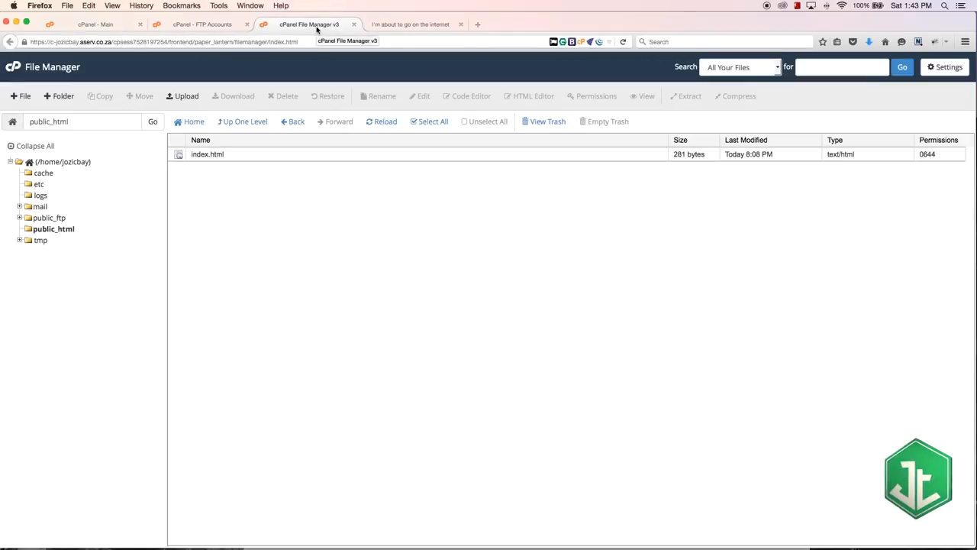
pyautogui.click(386, 122)
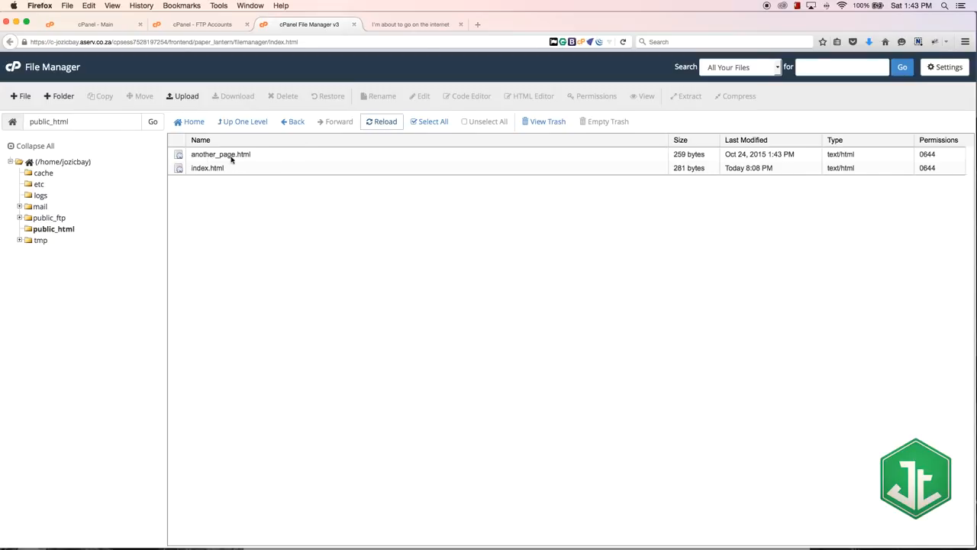
# - Open jozicorp.com/another_page.html in the website's browser tab and check the page heading
pyautogui.moveTo(310, 545)
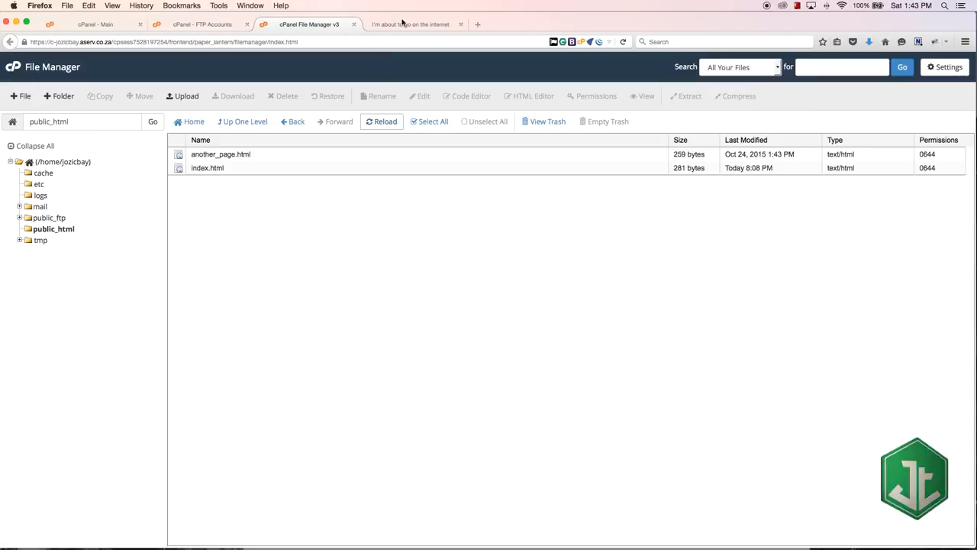
pyautogui.click(447, 19)
pyautogui.click(132, 43)
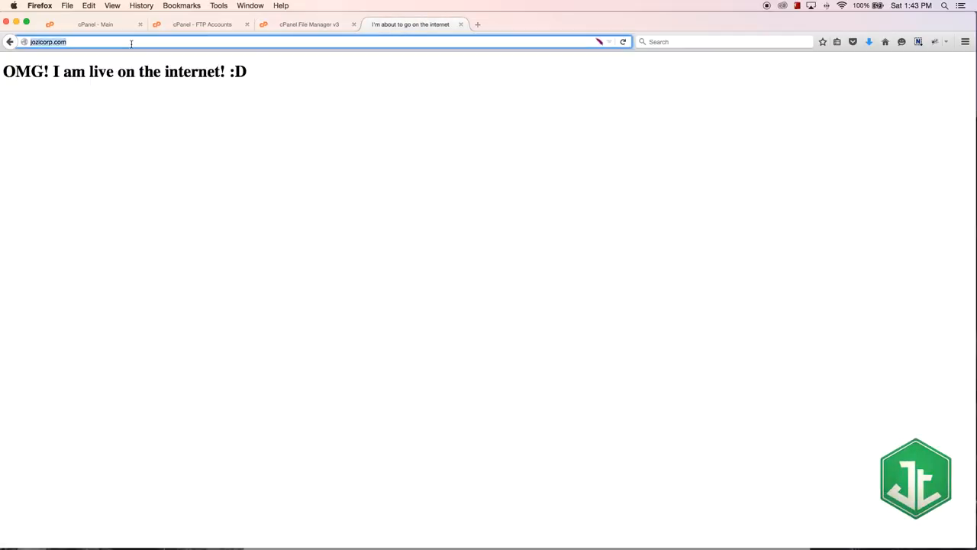
pyautogui.write('/another_page.html')
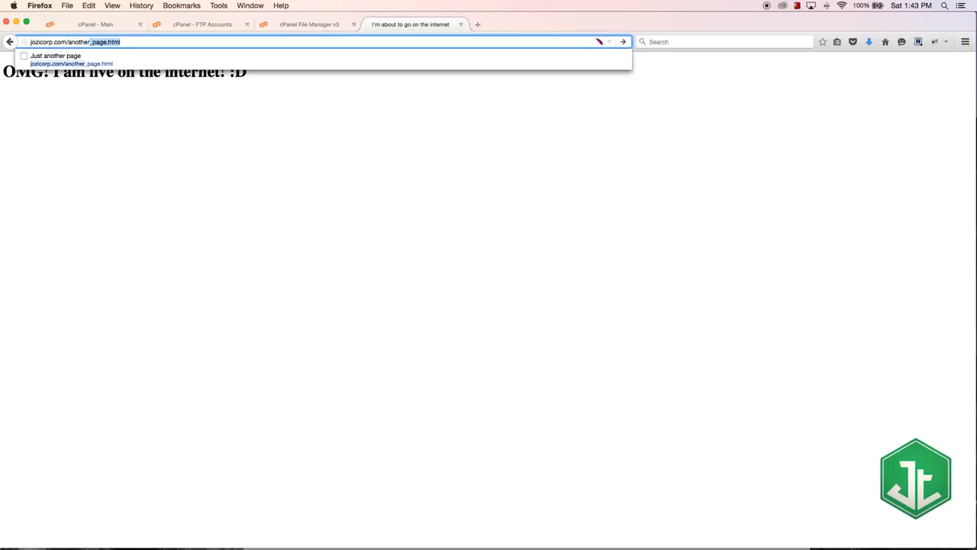
pyautogui.press('Return')
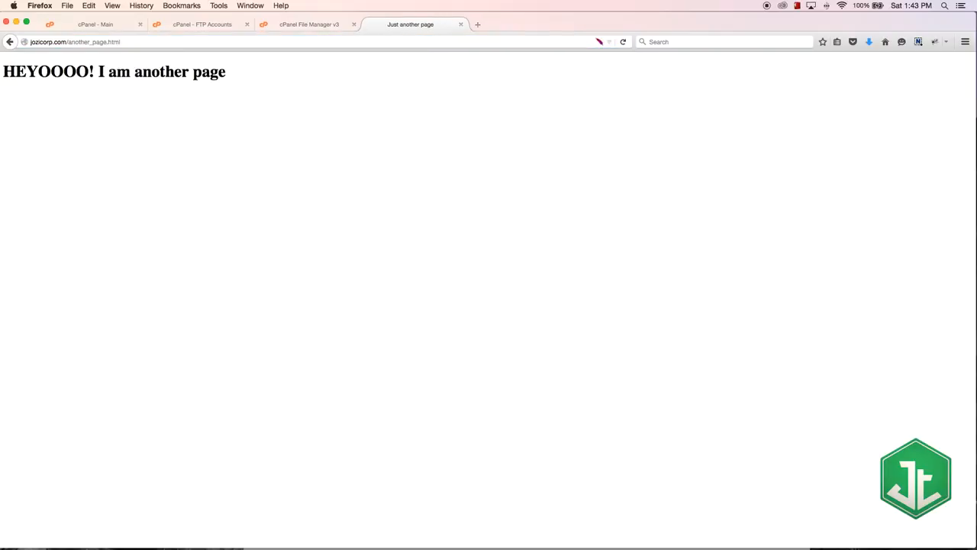
pyautogui.moveTo(261, 80); pyautogui.dragTo(5, 73)
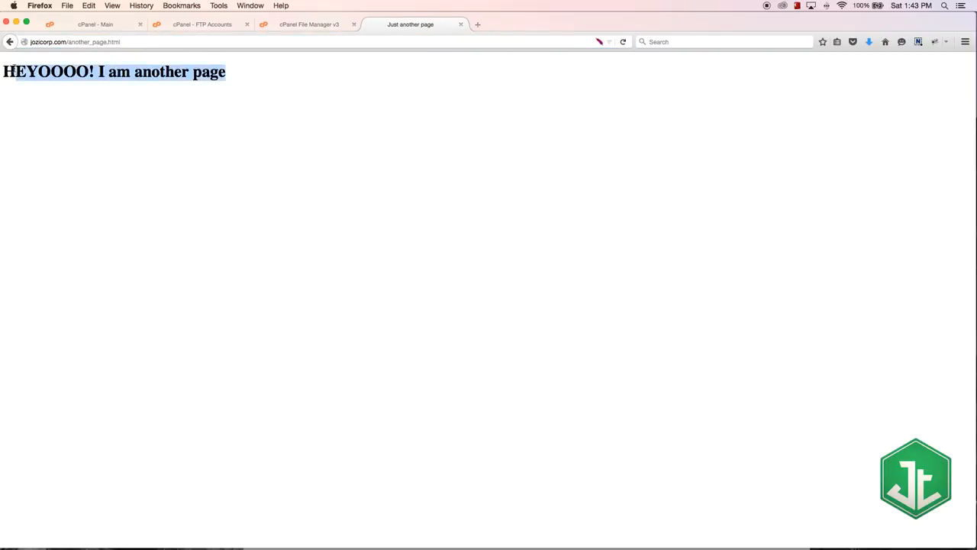
pyautogui.click(287, 252)
# - Switch back to FileZilla and move its window so that all of it is on screen
pyautogui.moveTo(306, 534)
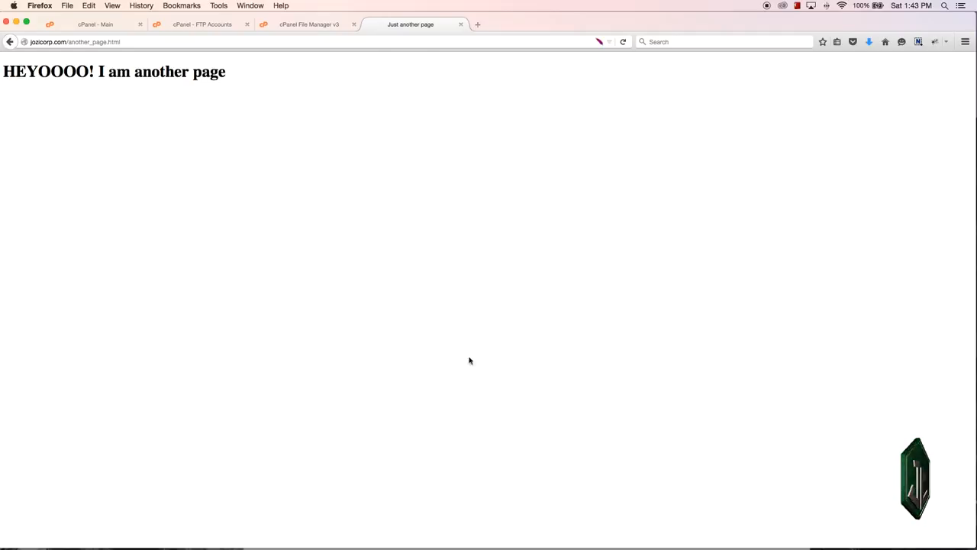
pyautogui.moveTo(99, 538)
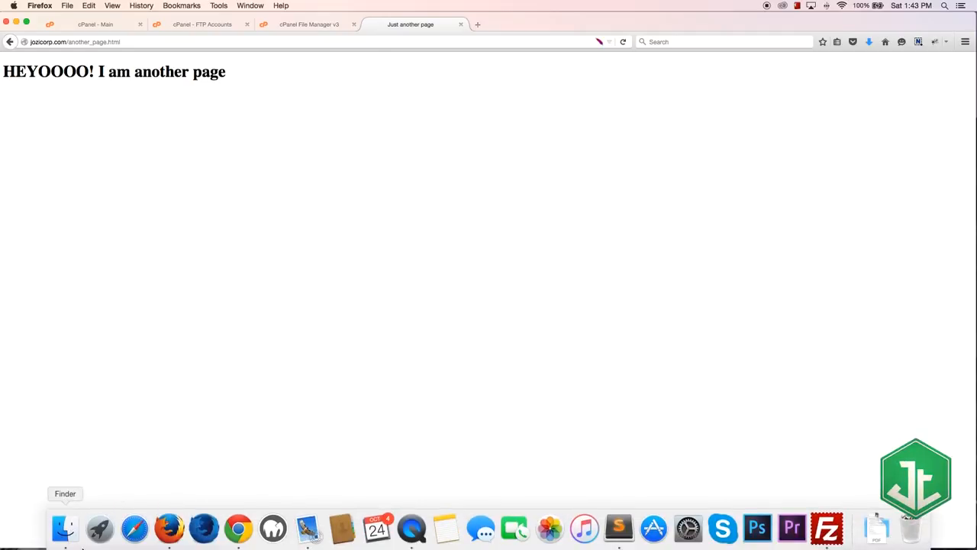
pyautogui.click(826, 528)
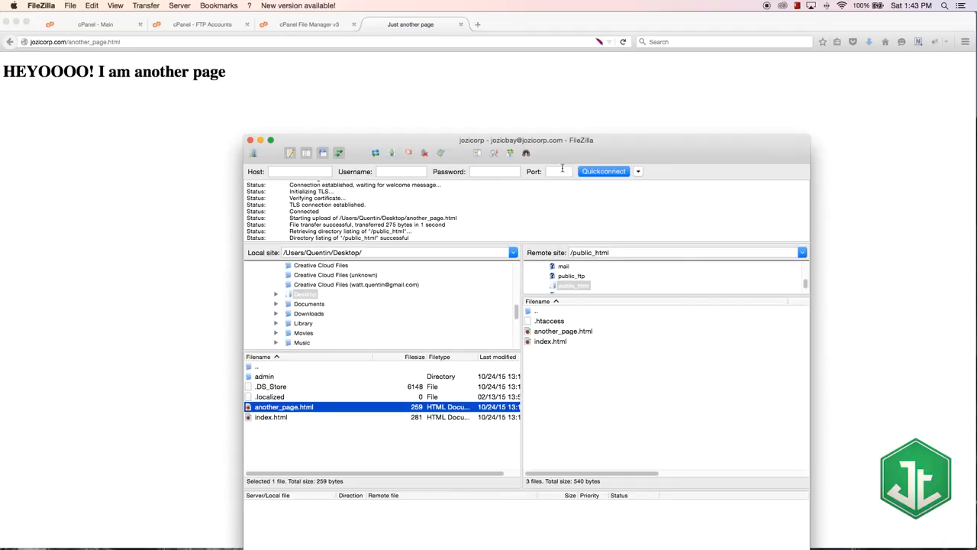
pyautogui.moveTo(562, 150); pyautogui.dragTo(475, 49)
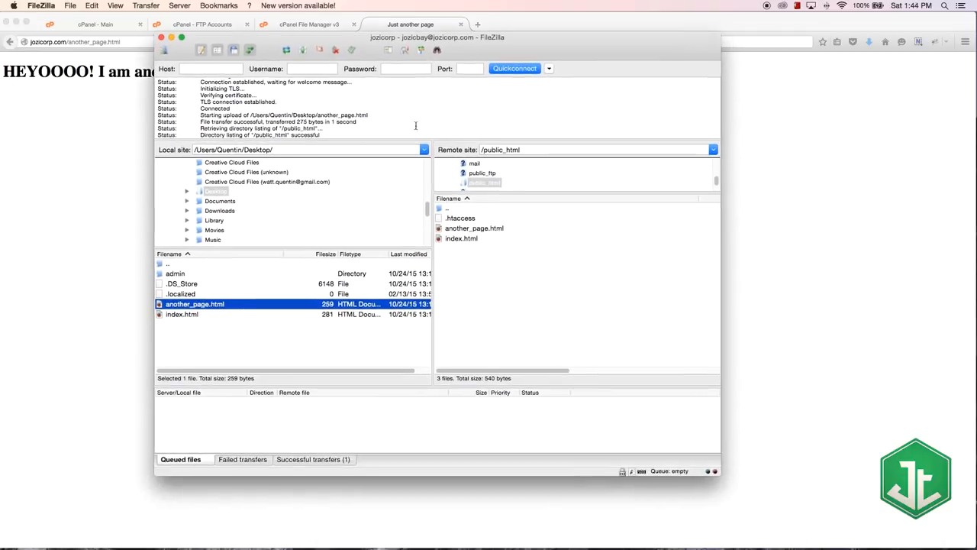
# - Inspect the files inside the local admin folder and return to the Desktop folder
pyautogui.click(174, 274)
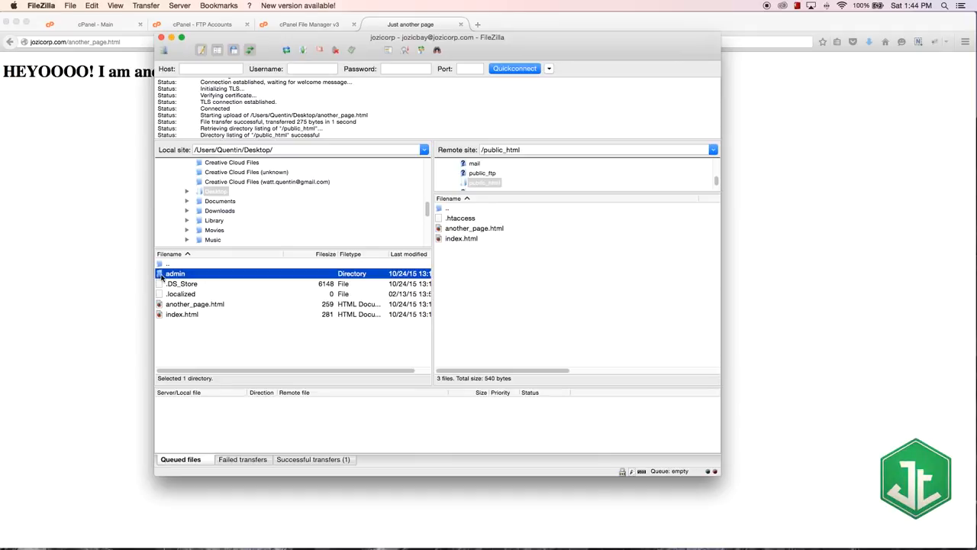
pyautogui.doubleClick(174, 273)
pyautogui.click(171, 284)
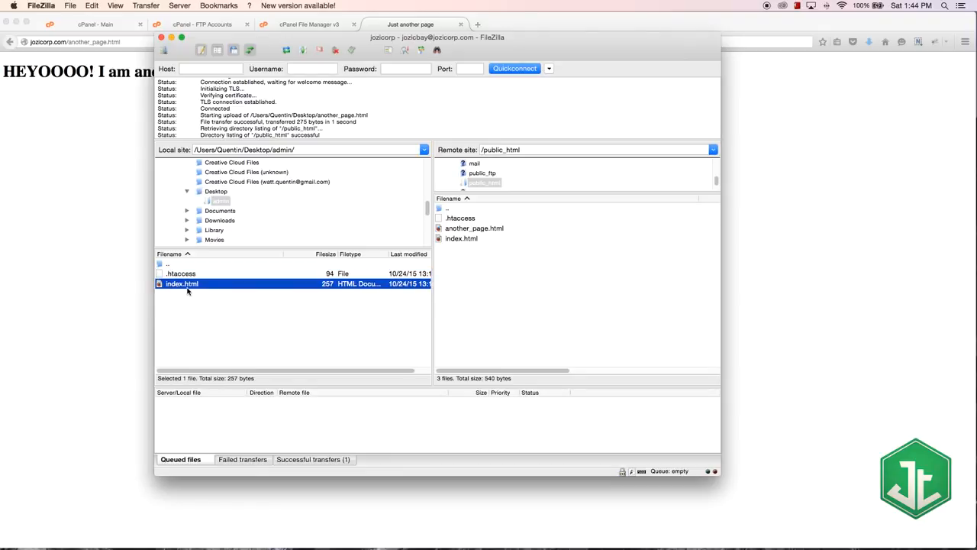
pyautogui.doubleClick(161, 264)
# - Upload the local admin folder to the remote public_html folder and select the uploaded copy there
pyautogui.click(161, 272)
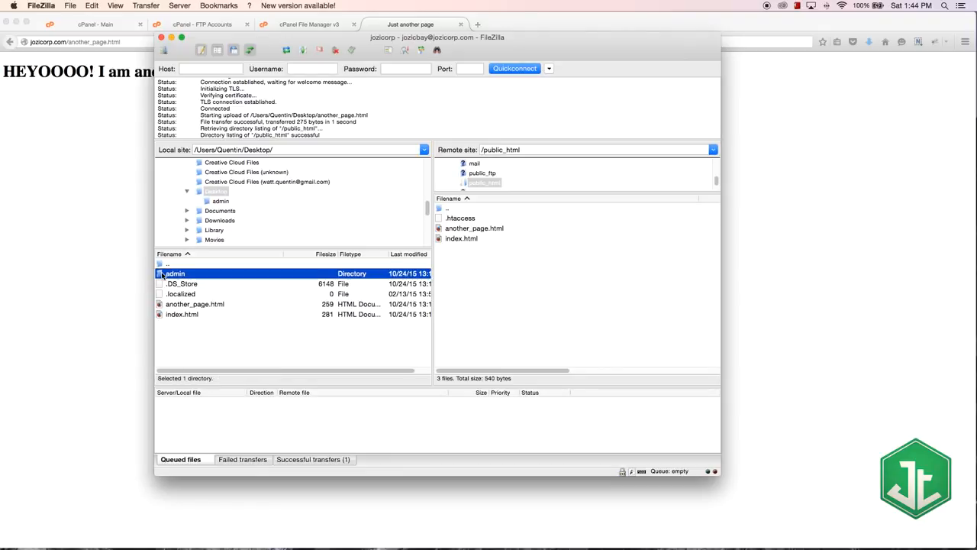
pyautogui.rightClick(162, 273)
pyautogui.click(188, 276)
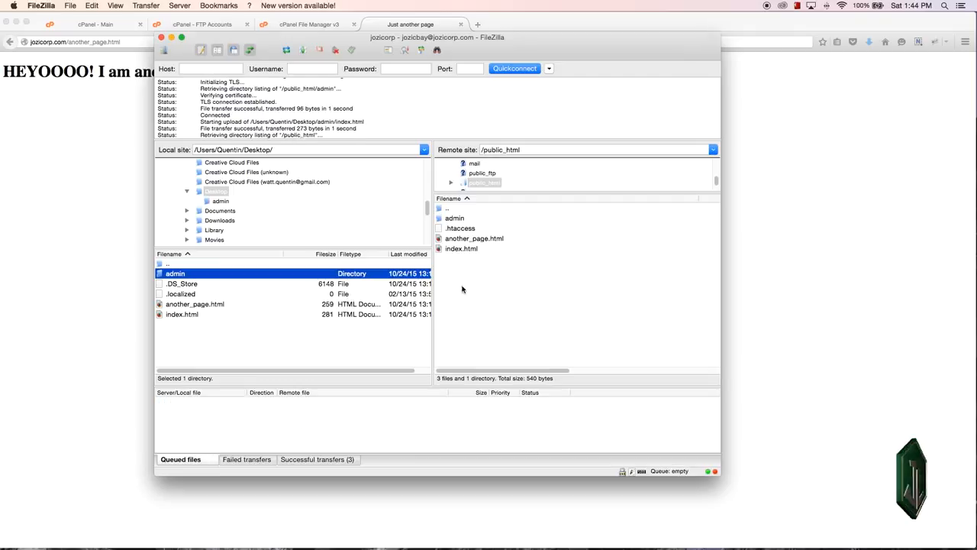
pyautogui.click(447, 219)
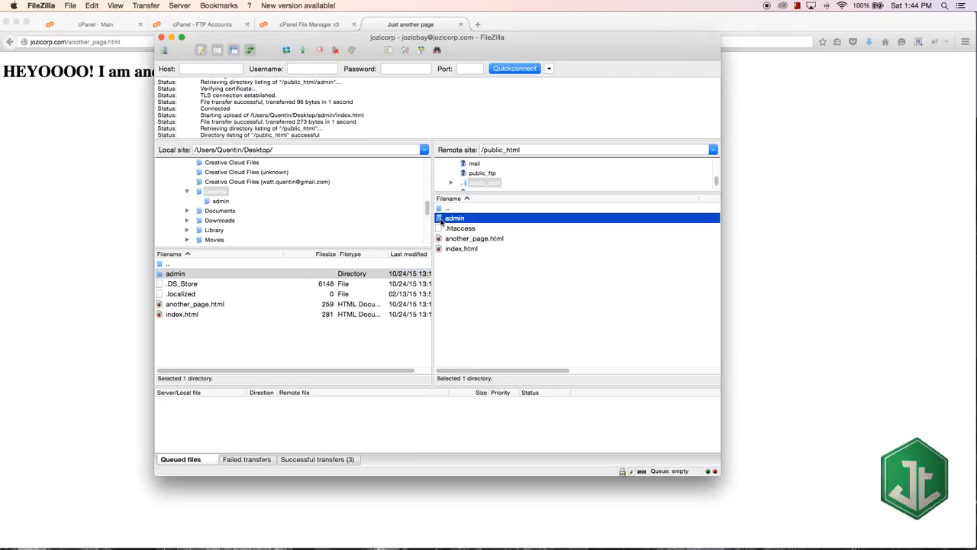
# - Return to Firefox and change the page address to jozicorp.com/admin/ to check the uploaded folder
pyautogui.click(796, 238)
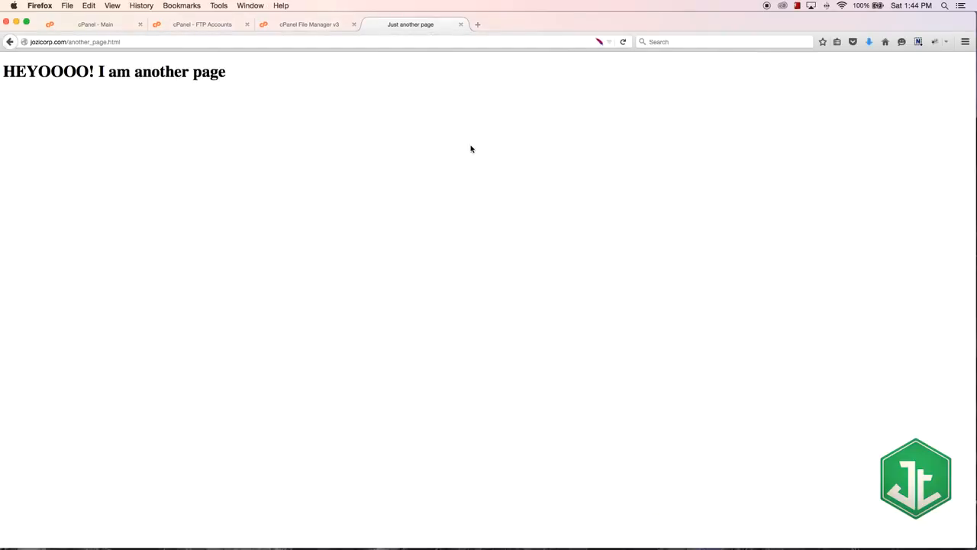
pyautogui.click(141, 42)
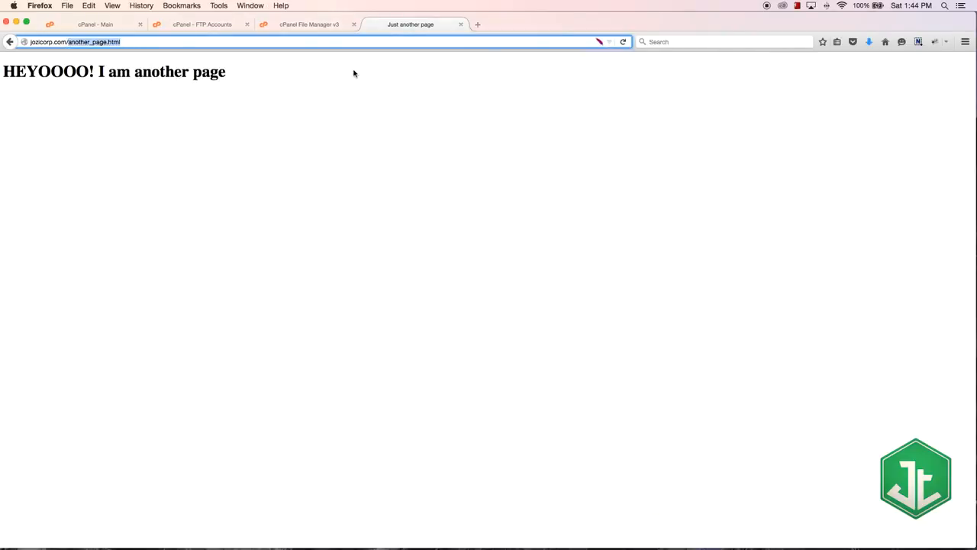
pyautogui.press('BackSpace')
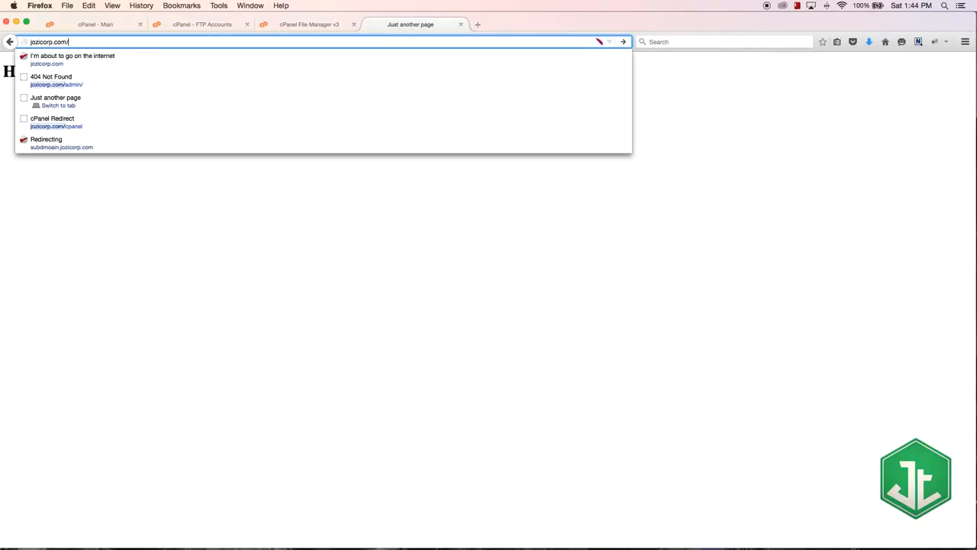
pyautogui.write('admin/')
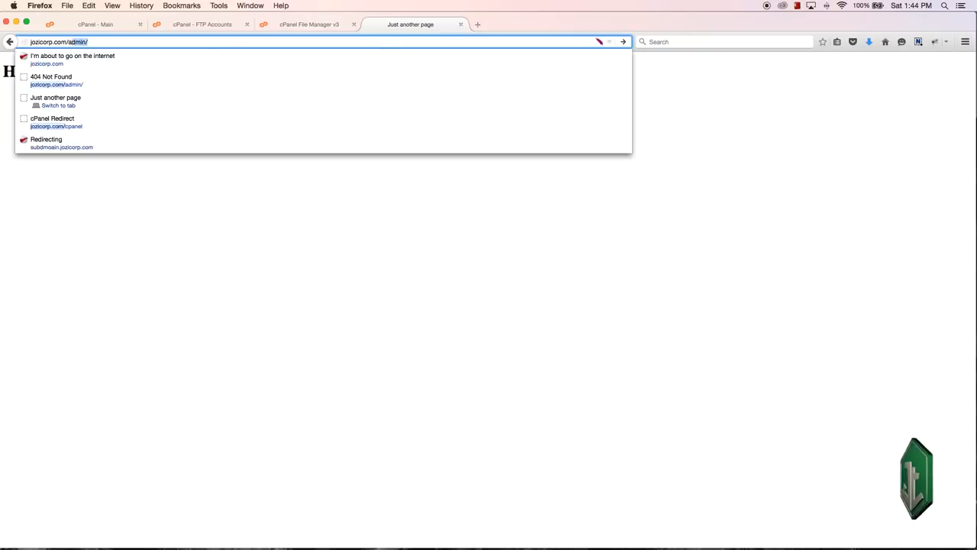